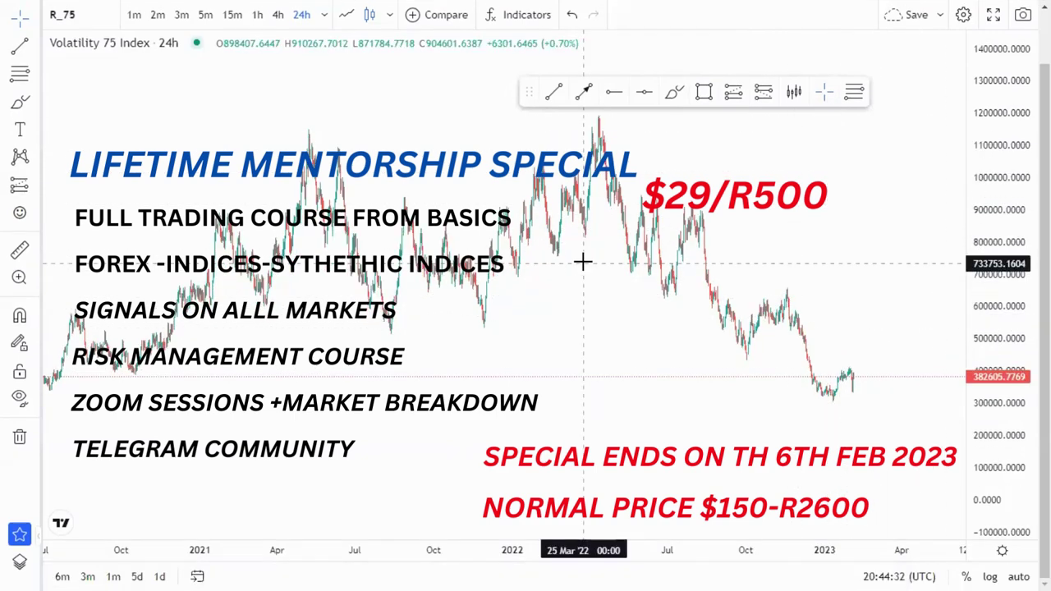
- Draw horizontal rays from the mid-2020 low at about 342,444 and from the April 2022 high at about 1,195,782
scroll(861, 291, up, 3)
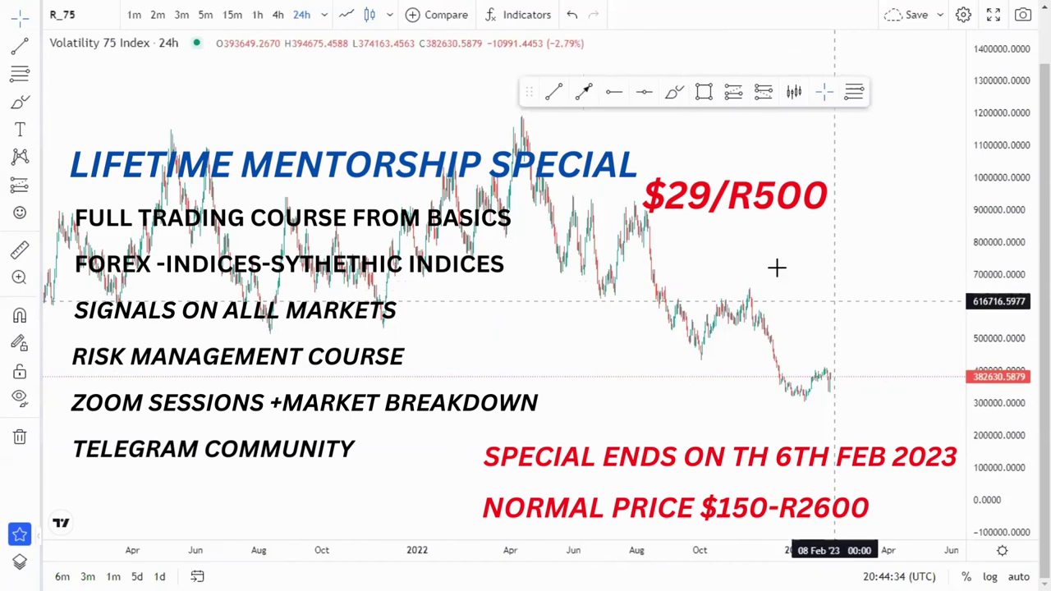
scroll(687, 340, down, 5)
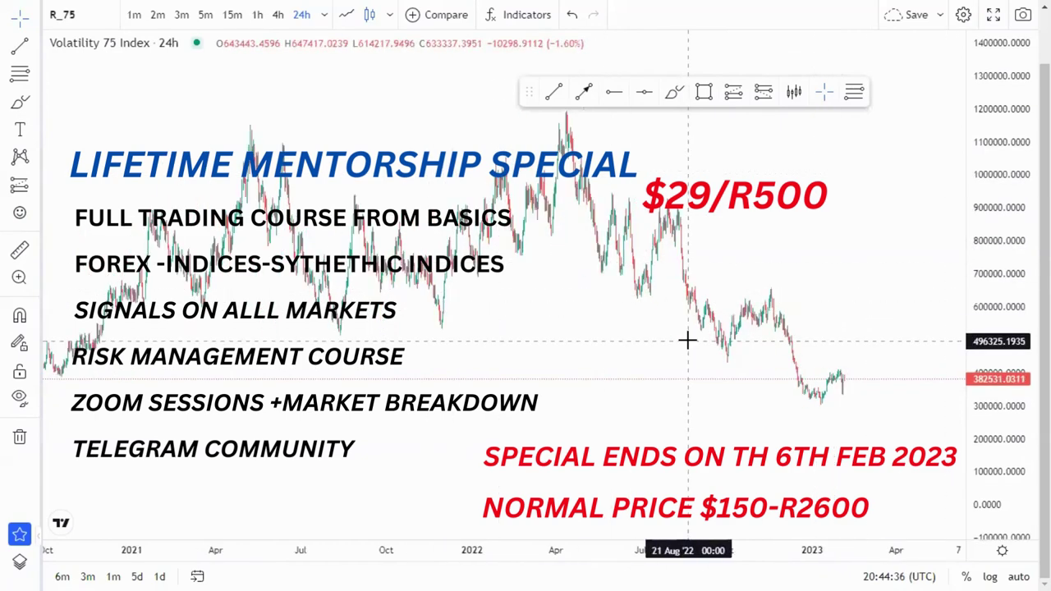
click(619, 94)
click(375, 394)
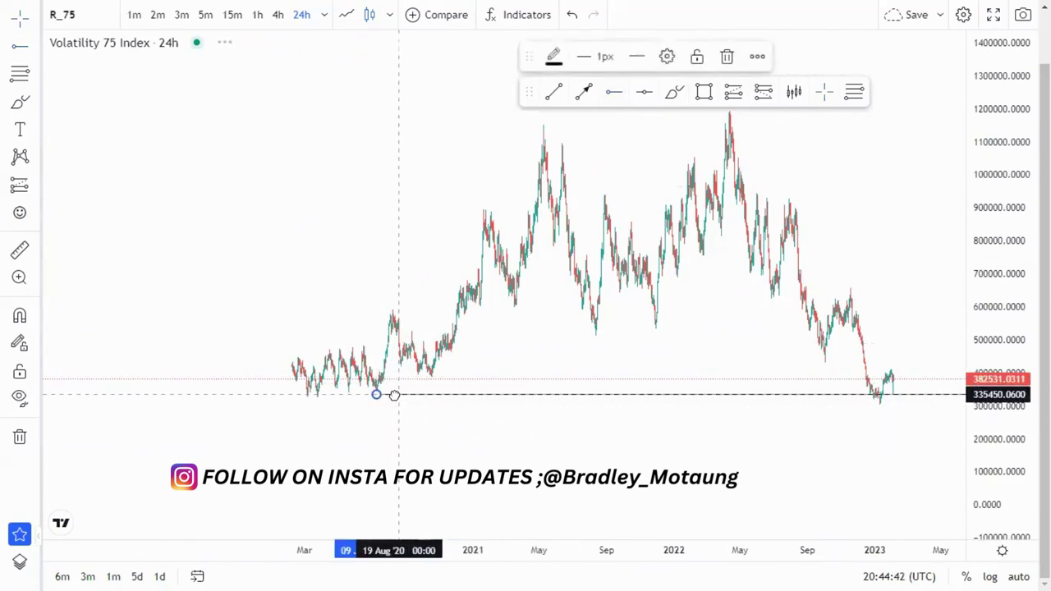
drag(507, 451, 396, 392)
click(614, 91)
click(686, 146)
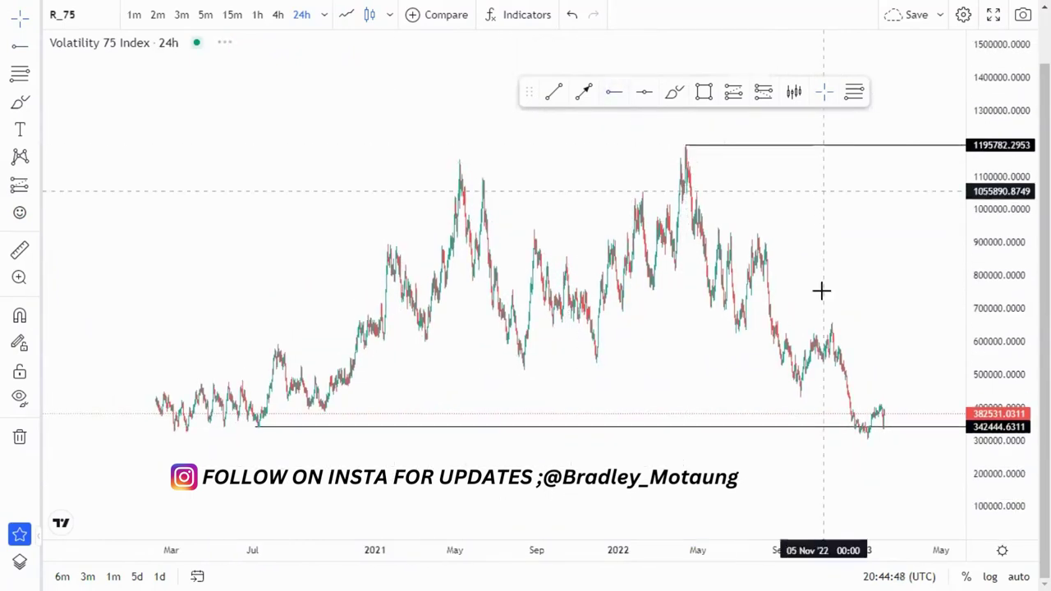
- Draw a descending channel with two trend lines, from the 12 April 2022 high and the 26 March 2022 low, both extending into February 2023
scroll(824, 317, up, 5)
scroll(830, 322, up, 5)
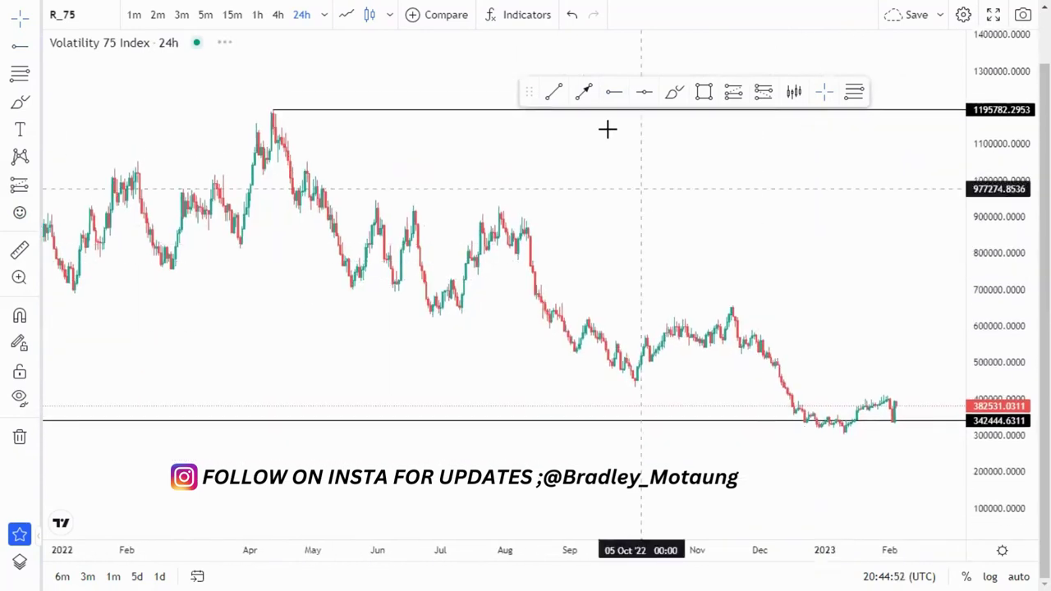
click(272, 111)
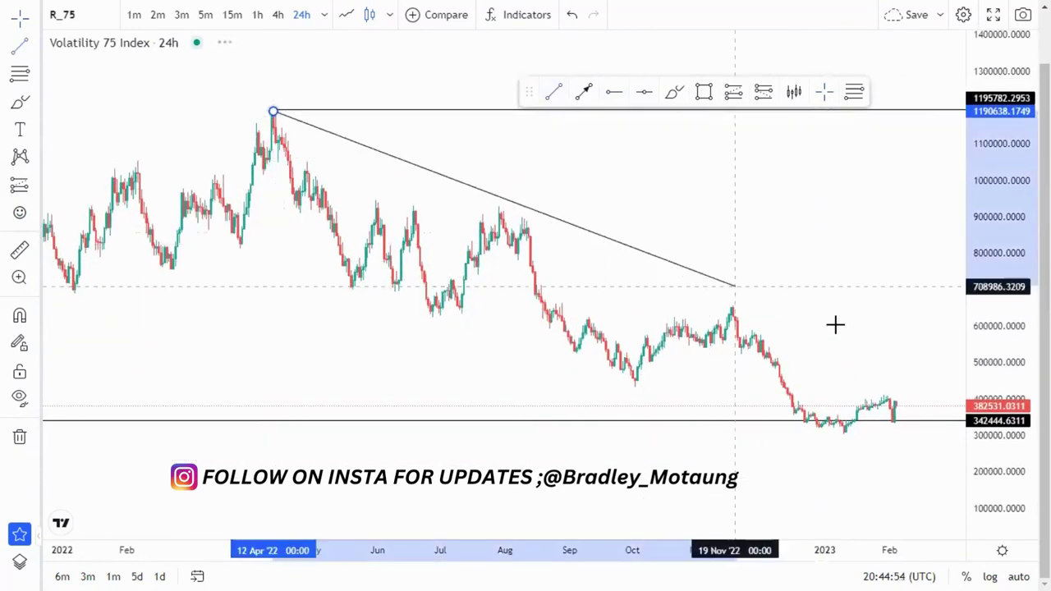
click(938, 393)
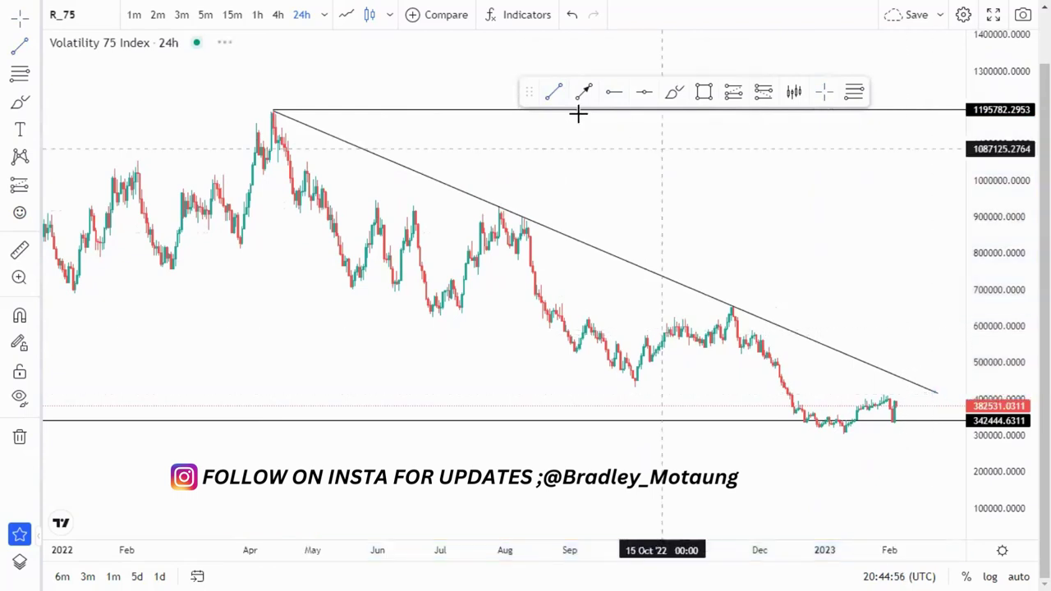
click(237, 246)
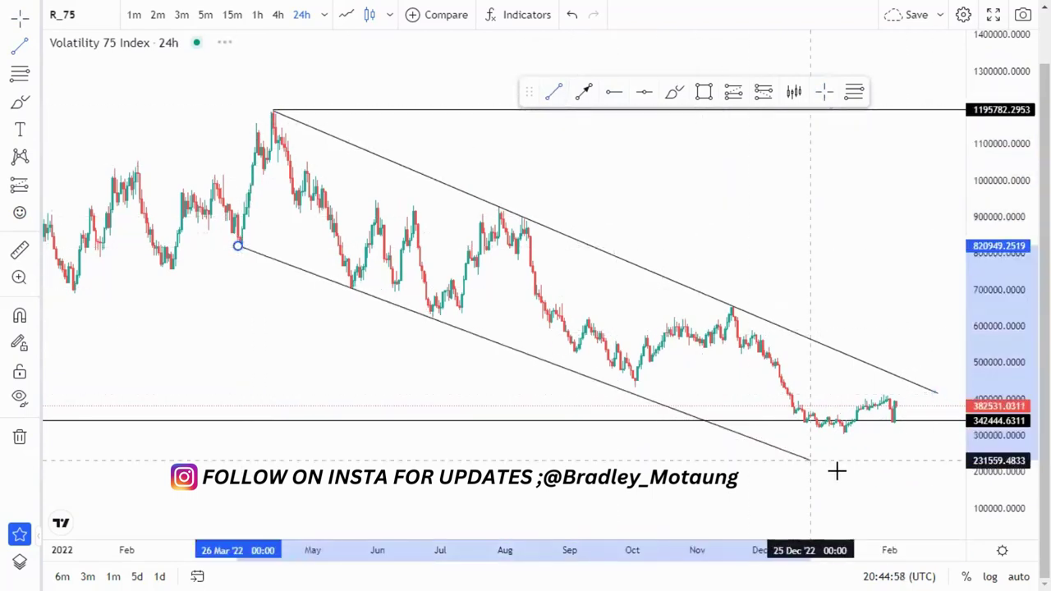
click(898, 485)
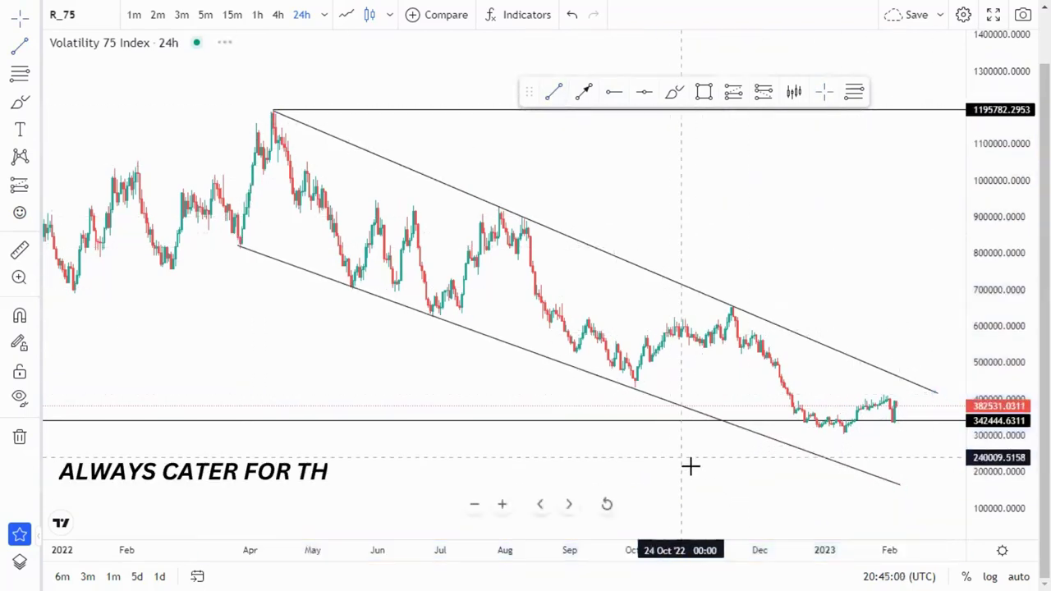
- Re-anchor the lower channel line at the July 2022 low and lower its far end to fit the October low
drag(690, 465, 690, 368)
drag(241, 170, 460, 238)
drag(901, 411, 910, 433)
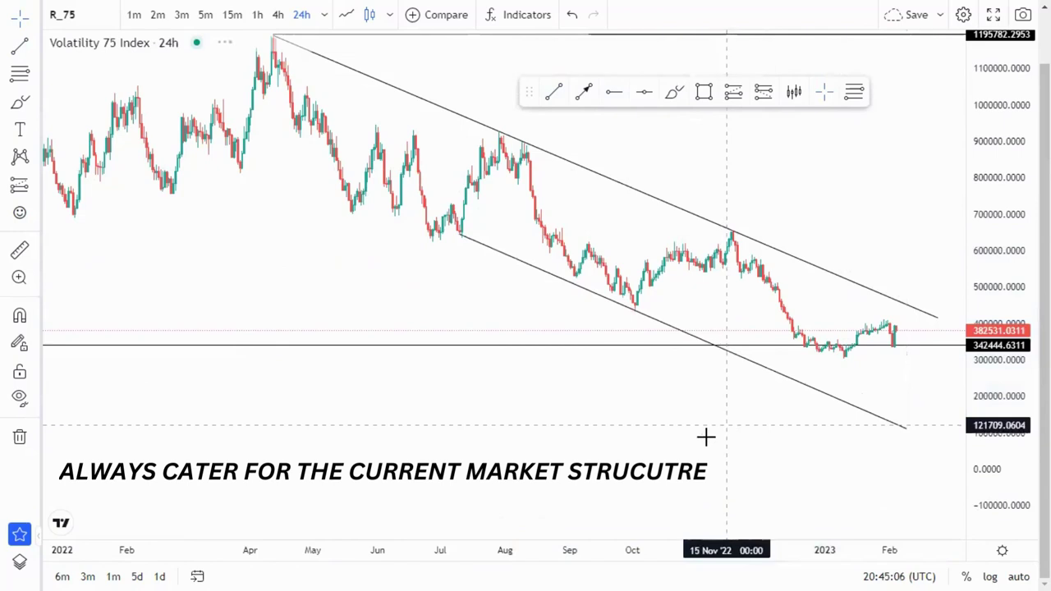
- Move the upper channel line's start to about 939,250 on 26 July 2022 and extend its far end past February 2023
drag(707, 436, 690, 475)
click(257, 74)
drag(257, 75, 479, 170)
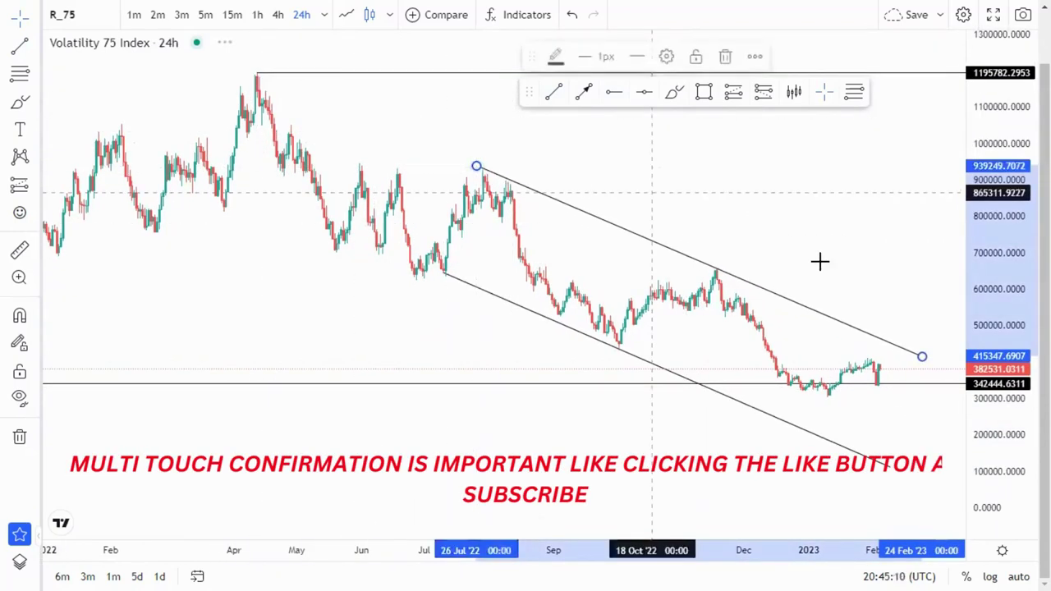
click(935, 356)
drag(923, 356, 946, 369)
drag(910, 441, 802, 422)
drag(839, 351, 868, 363)
click(789, 286)
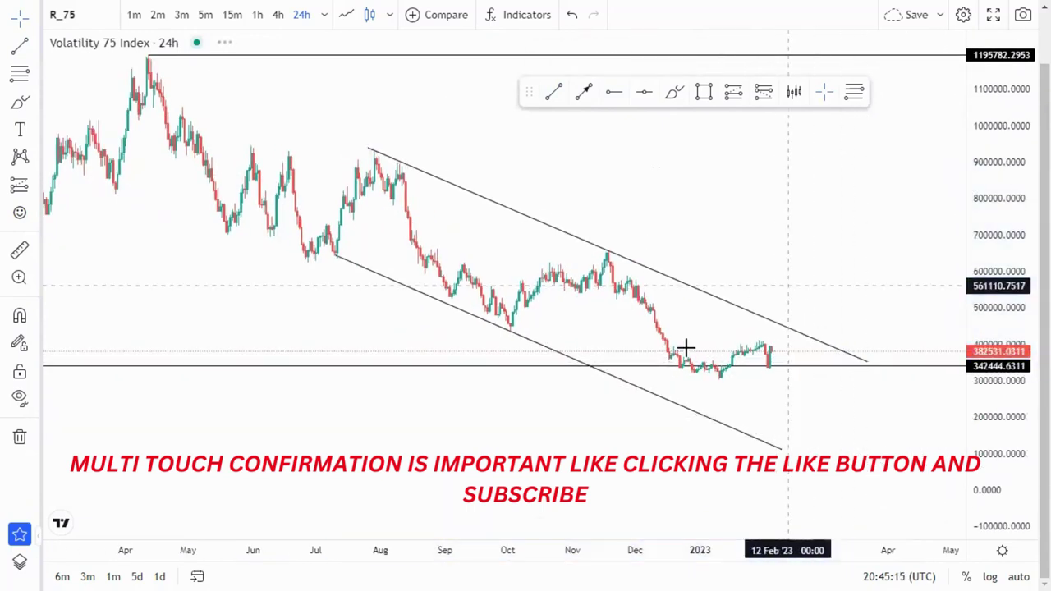
- Move the lower channel line's start to about 630,824 on 10 July 2022 and place a horizontal ray at the late-July high
click(334, 263)
drag(333, 263, 336, 267)
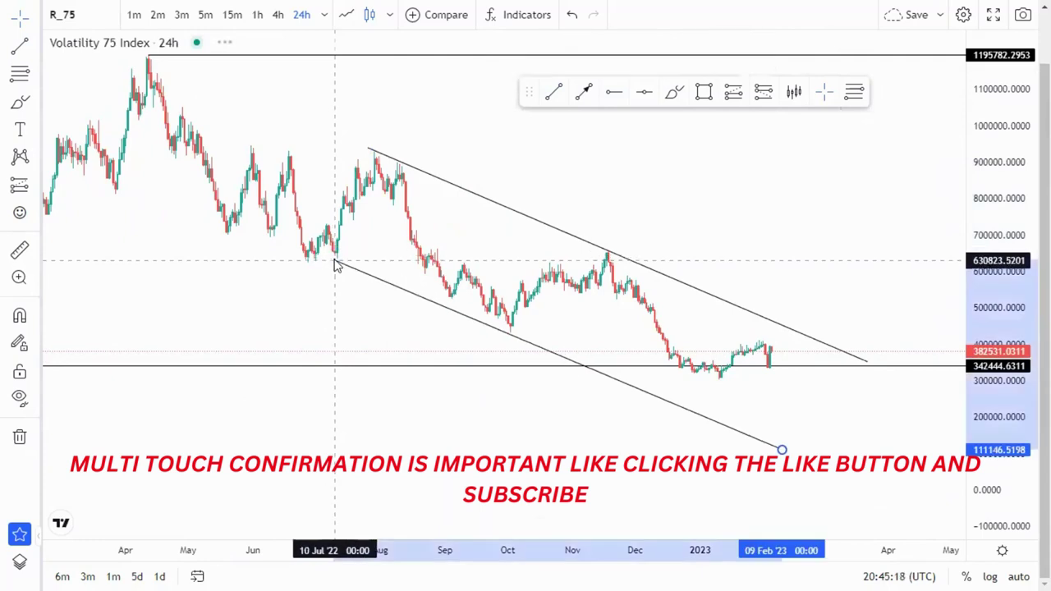
click(613, 92)
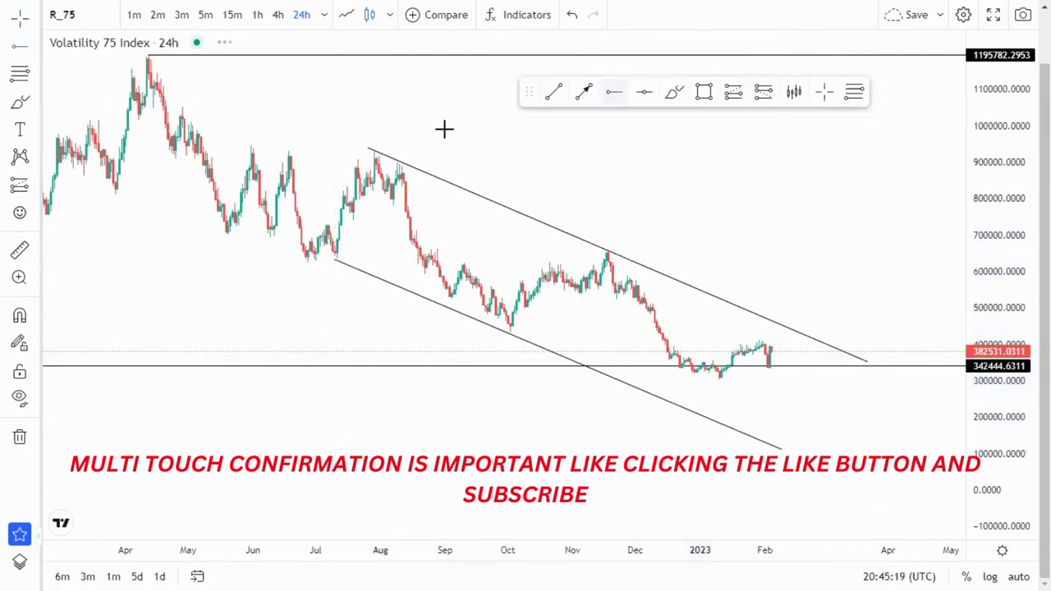
click(371, 151)
- Draw a horizontal arrow from the mid-December 2022 swing high to mid-January 2023 at about 391,000
drag(983, 380, 985, 222)
scroll(806, 487, up, 2)
drag(780, 462, 767, 424)
click(584, 92)
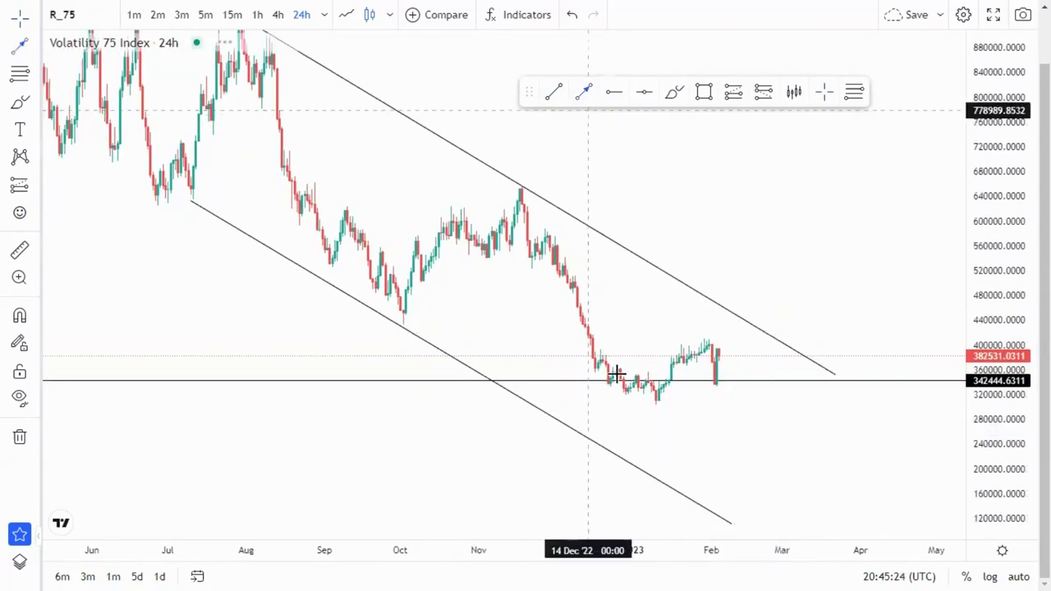
click(674, 351)
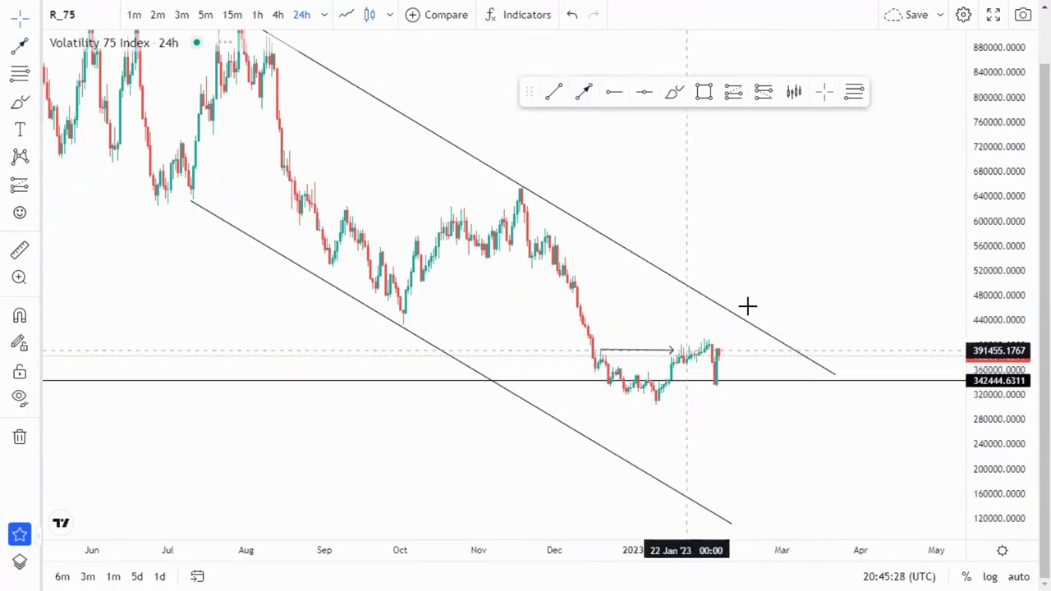
- Handwrite swing labels beside the December-to-February highs and lows with the brush, and undo the strokes
mouse_move(603, 321)
mouse_down()
mouse_move(613, 336)
mouse_move(633, 329)
mouse_up()
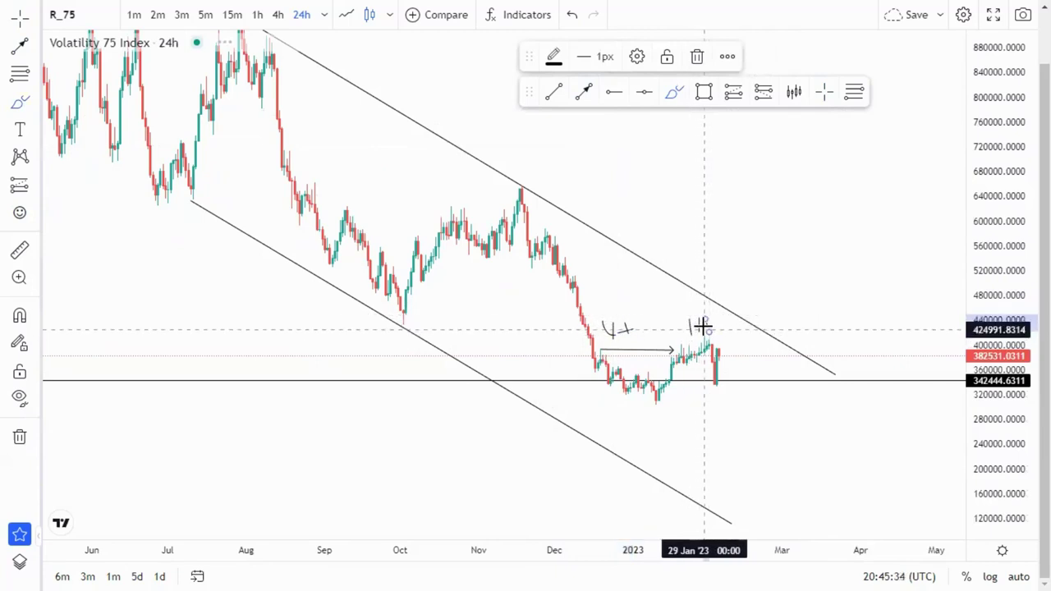
drag(715, 323, 711, 327)
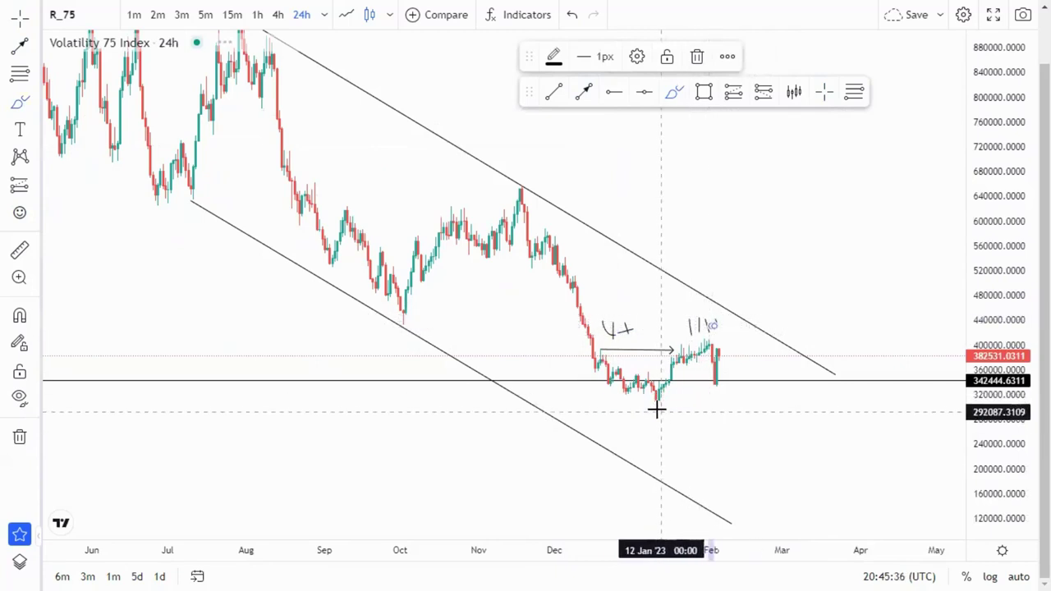
mouse_move(664, 416)
mouse_down()
mouse_move(662, 428)
mouse_move(694, 423)
mouse_move(735, 403)
mouse_up()
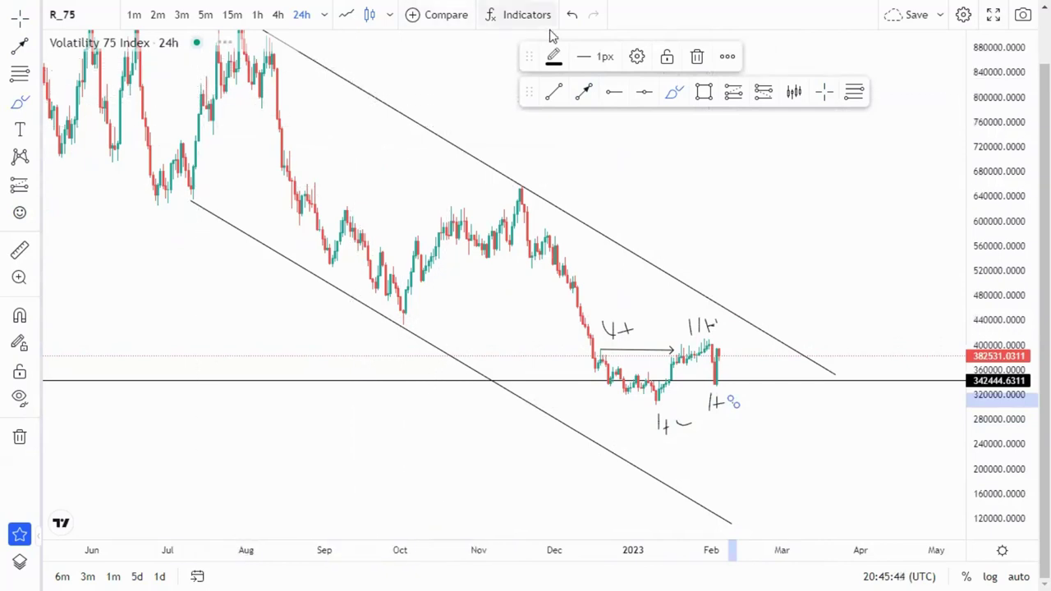
click(572, 15)
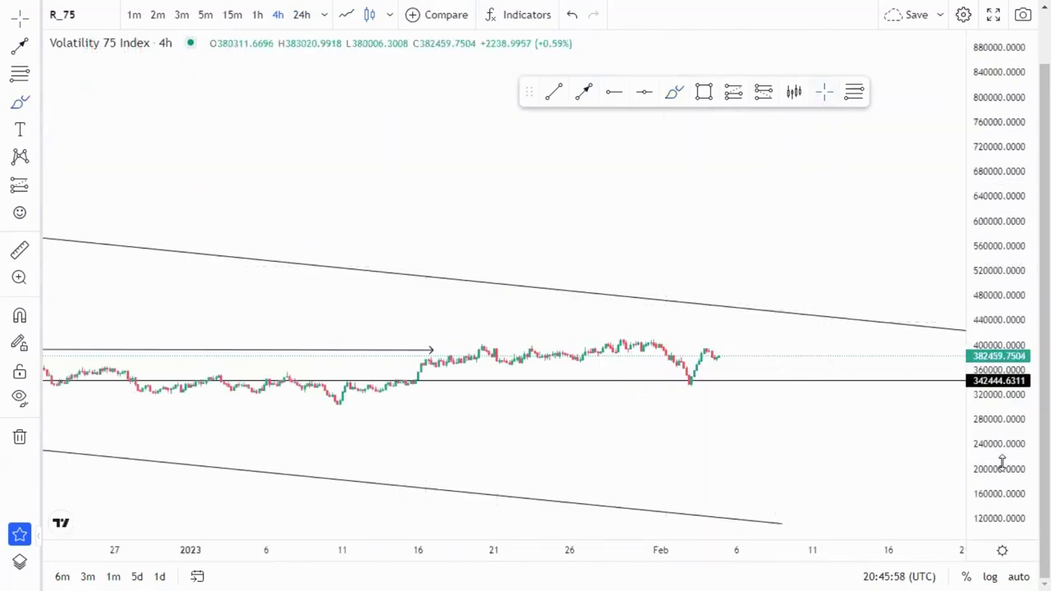
- Delete the horizontal arrow that runs from the December 2022 swing high to mid-January 2023
drag(1002, 461, 1002, 220)
scroll(735, 423, down, 5)
drag(647, 330, 613, 228)
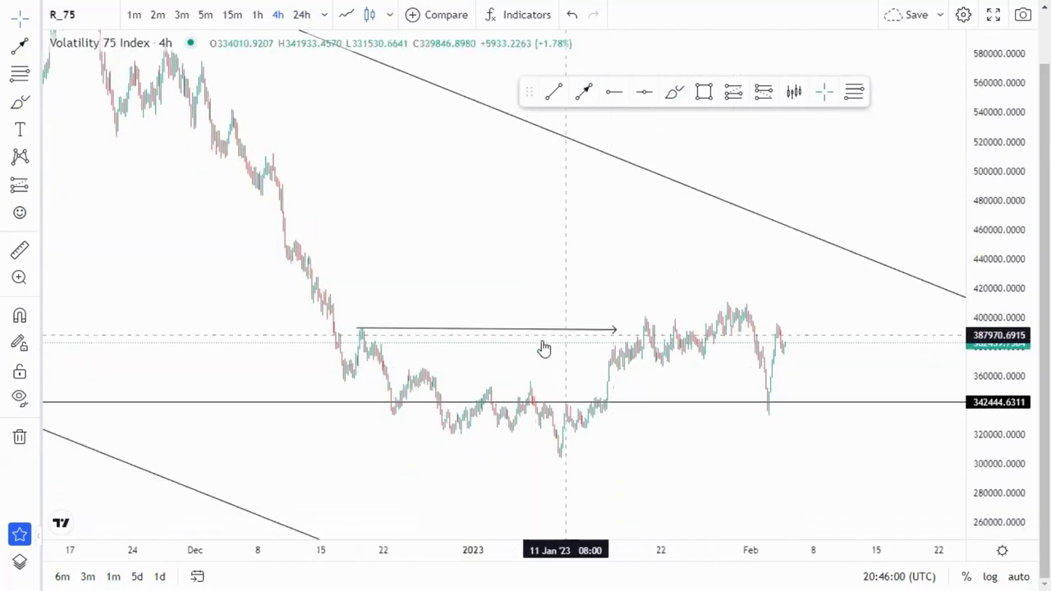
click(542, 345)
key(Delete)
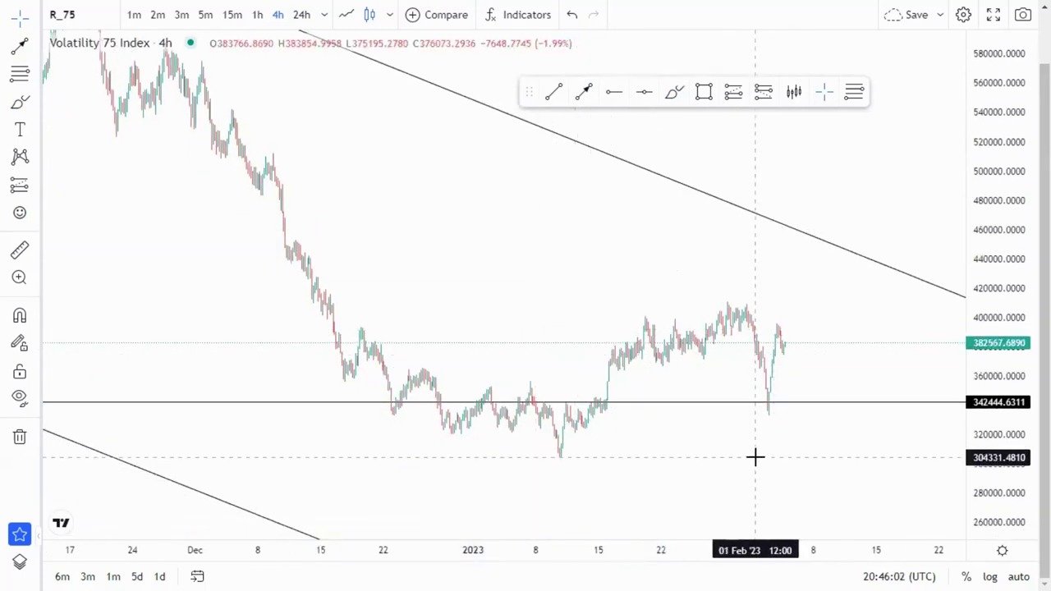
- Draw a rising trend line from about 302,753 on 10 January 2023 through the early-February low to about 350,622 on 15 February
scroll(722, 411, down, 2)
click(554, 93)
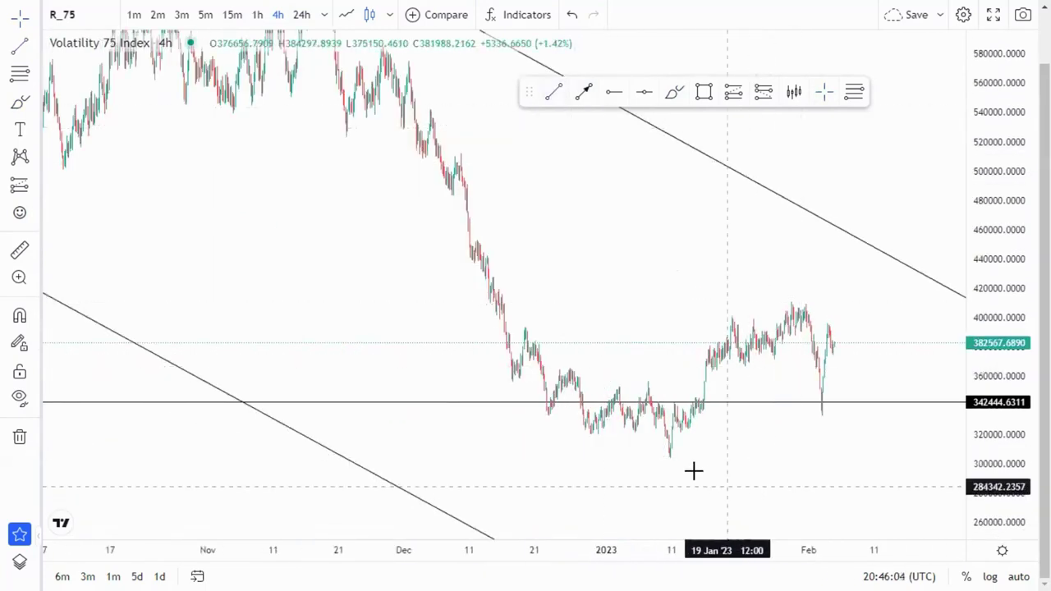
click(670, 460)
click(904, 390)
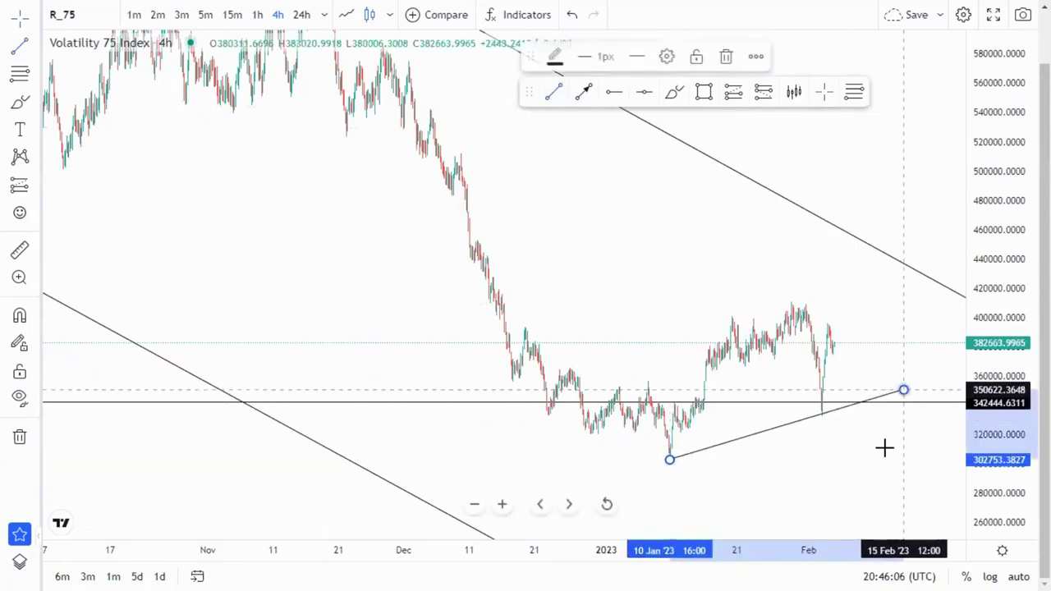
- Extend the start of the rising trend line slightly back before the January 2023 low and fine-tune its fit to the lows
drag(670, 460, 647, 466)
drag(845, 446, 766, 451)
scroll(793, 469, up, 5)
drag(737, 393, 748, 393)
click(738, 477)
- Draw a thin rectangle zone from the mid-December 2022 swing high to late February 2023 and narrow it around that level
scroll(740, 476, down, 7)
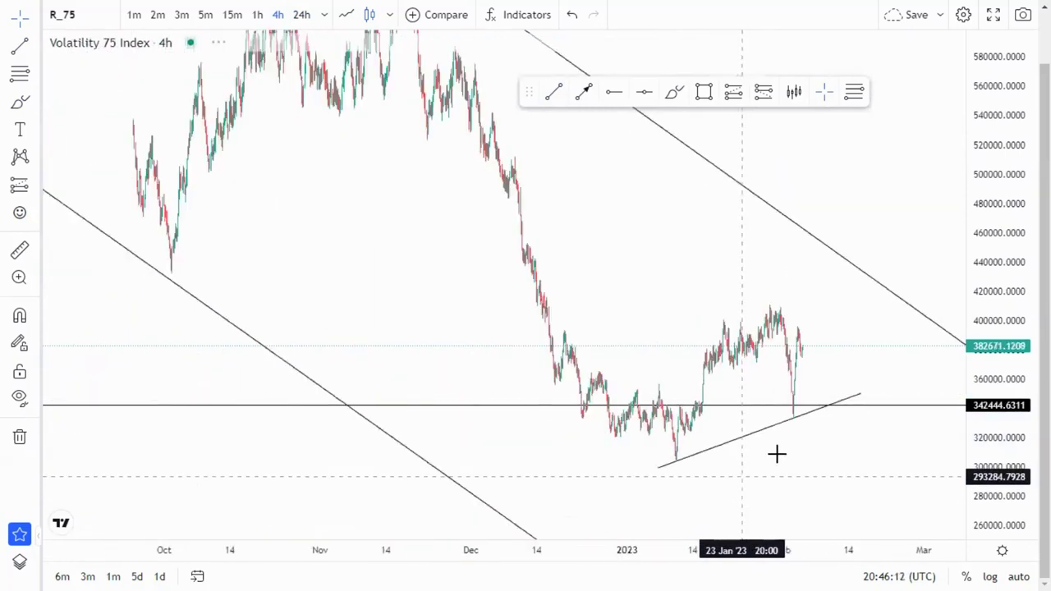
scroll(777, 454, down, 1)
drag(1002, 281, 1000, 406)
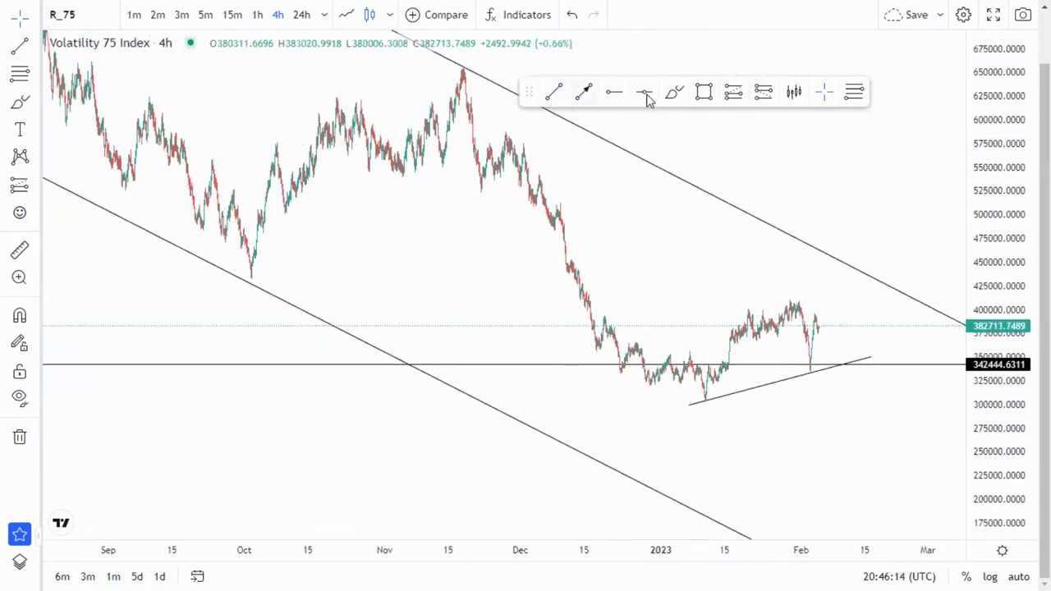
click(705, 92)
drag(604, 314, 905, 317)
click(655, 248)
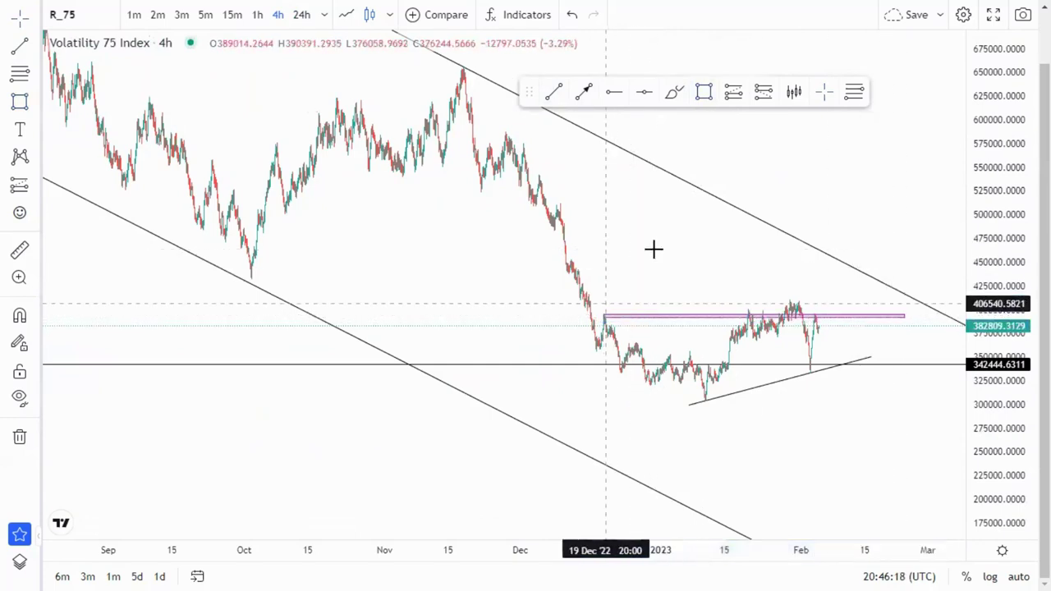
drag(604, 316, 596, 320)
click(617, 251)
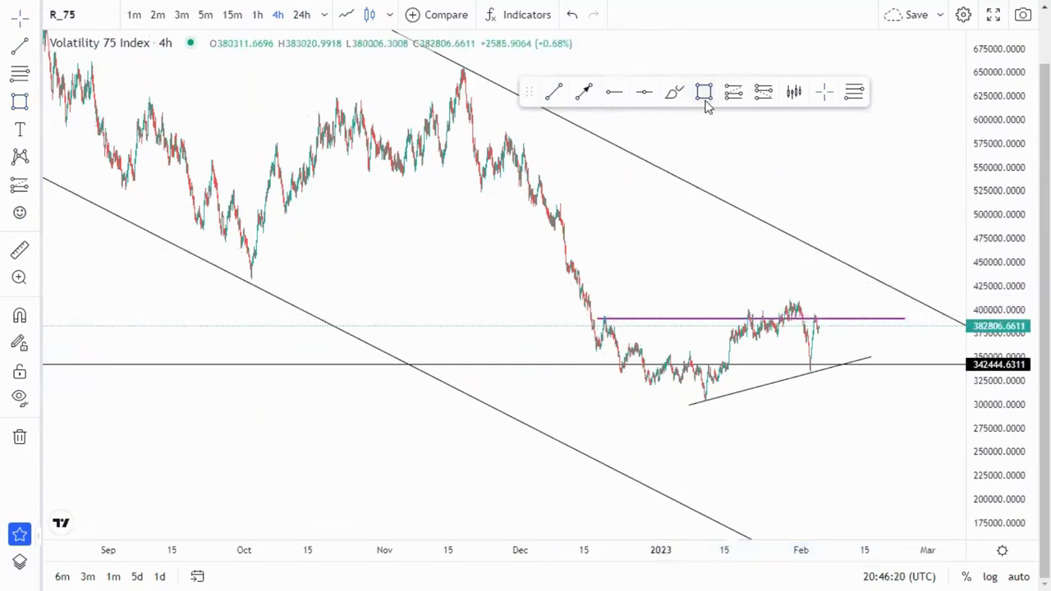
- Sketch a zigzag path rising from the current price through the upper channel line and circle the retest of the rectangle zone
mouse_move(820, 326)
mouse_down()
mouse_move(827, 284)
mouse_move(834, 318)
mouse_move(879, 229)
mouse_up()
drag(833, 306, 836, 309)
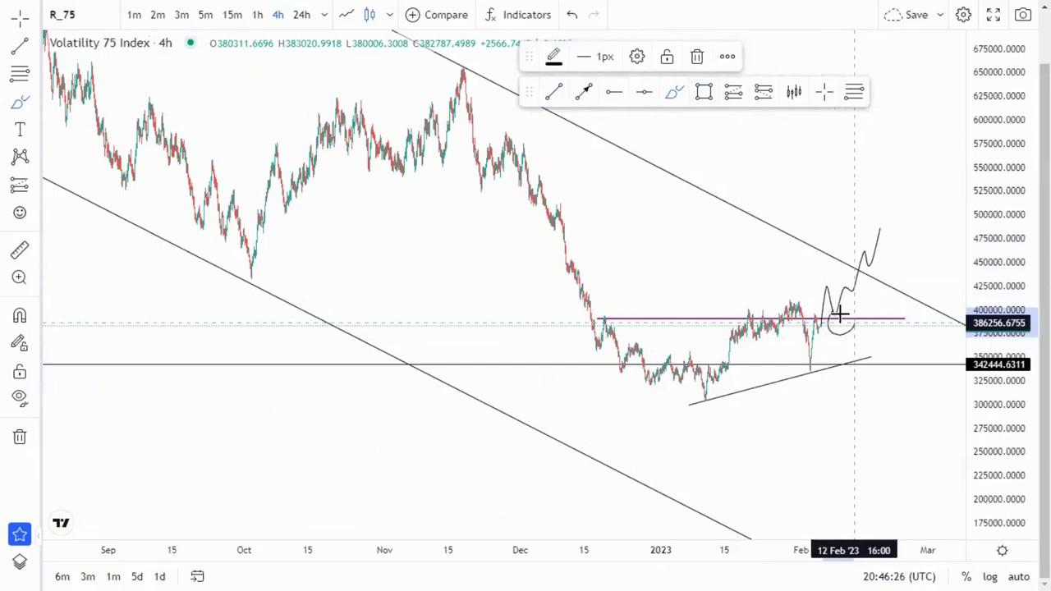
- Undo the freehand sketches and the zone adjustment, and delete the rectangle at the December swing high
click(573, 20)
click(572, 20)
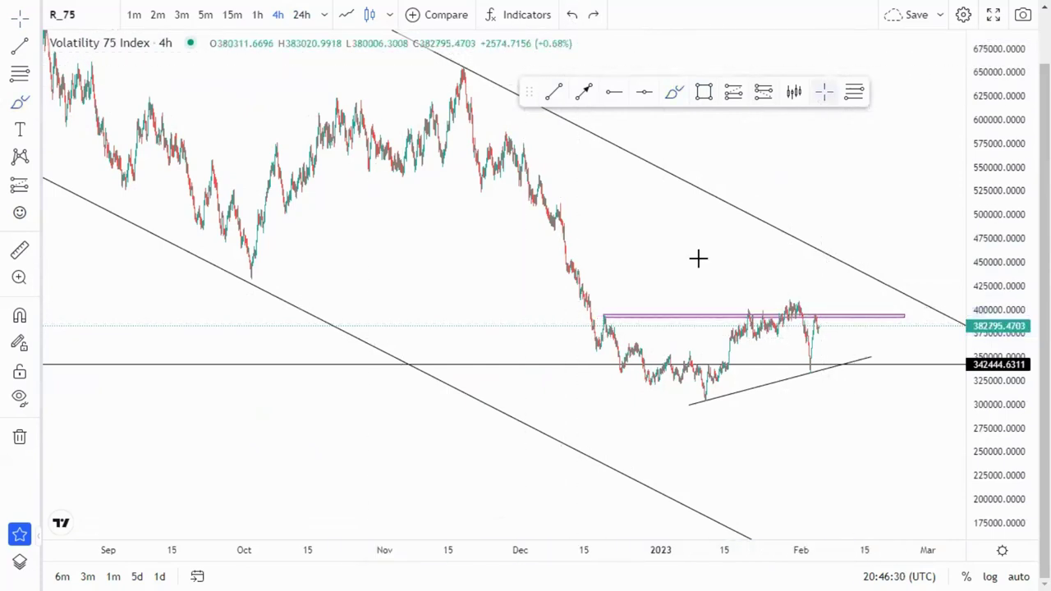
click(652, 314)
key(Delete)
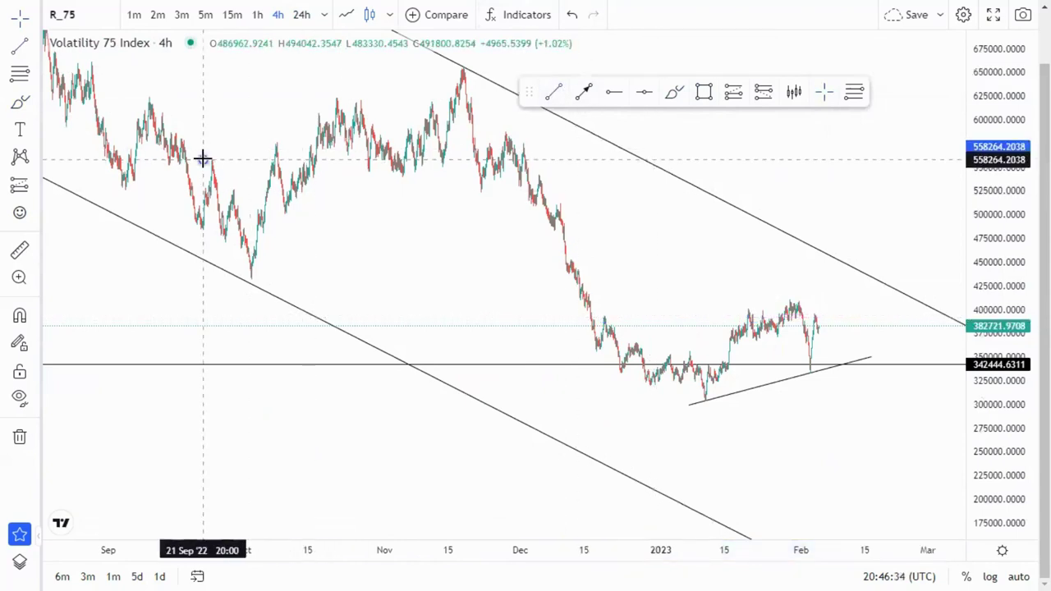
- Draw two rising trend lines around the September-to-November 2022 correction, the upper from about 558,264 and the lower from about 430,881
click(427, 57)
click(606, 154)
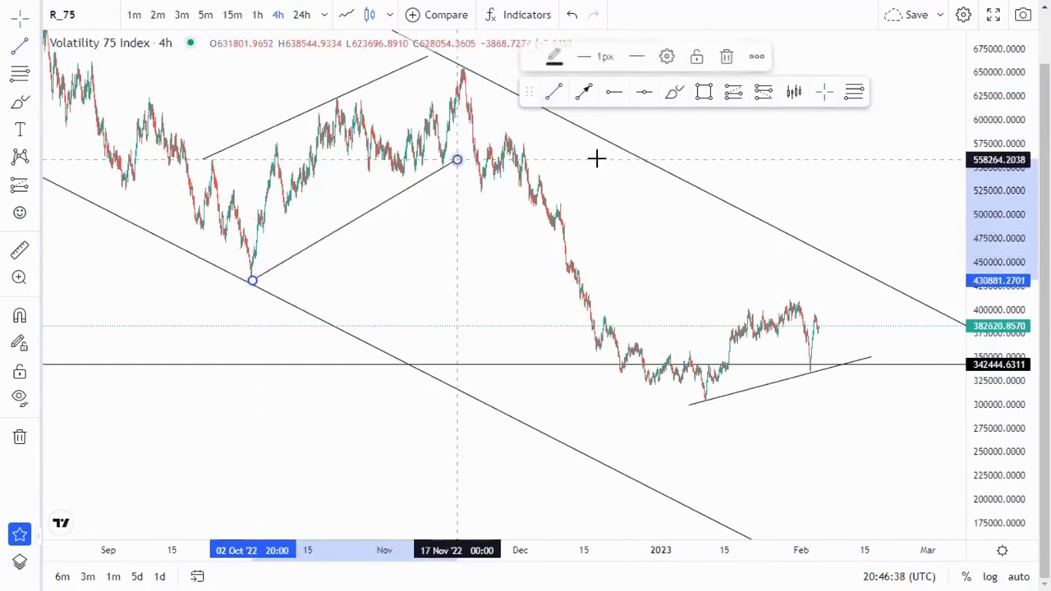
- Draw a rectangle zone between about 590,718 and 580,982, spanning 1 September to 11 December 2022
drag(607, 181, 615, 213)
click(702, 95)
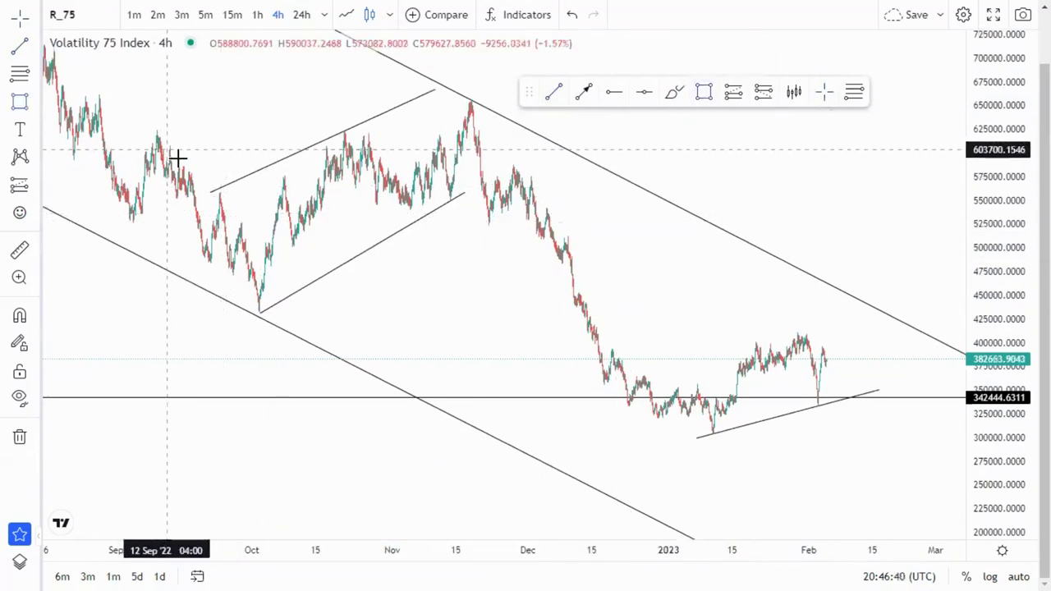
click(76, 161)
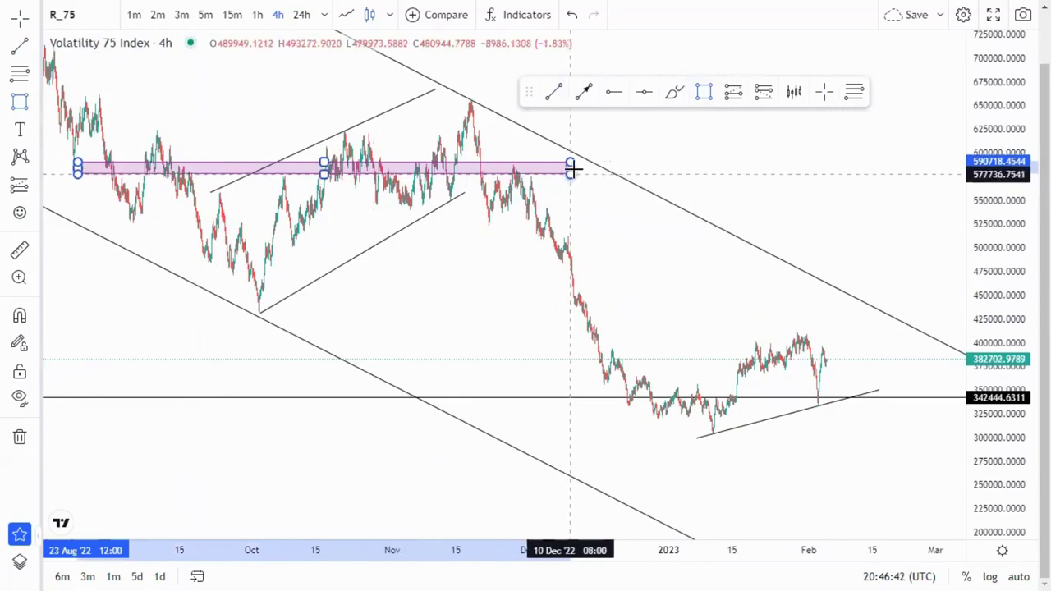
click(576, 169)
drag(77, 167, 120, 165)
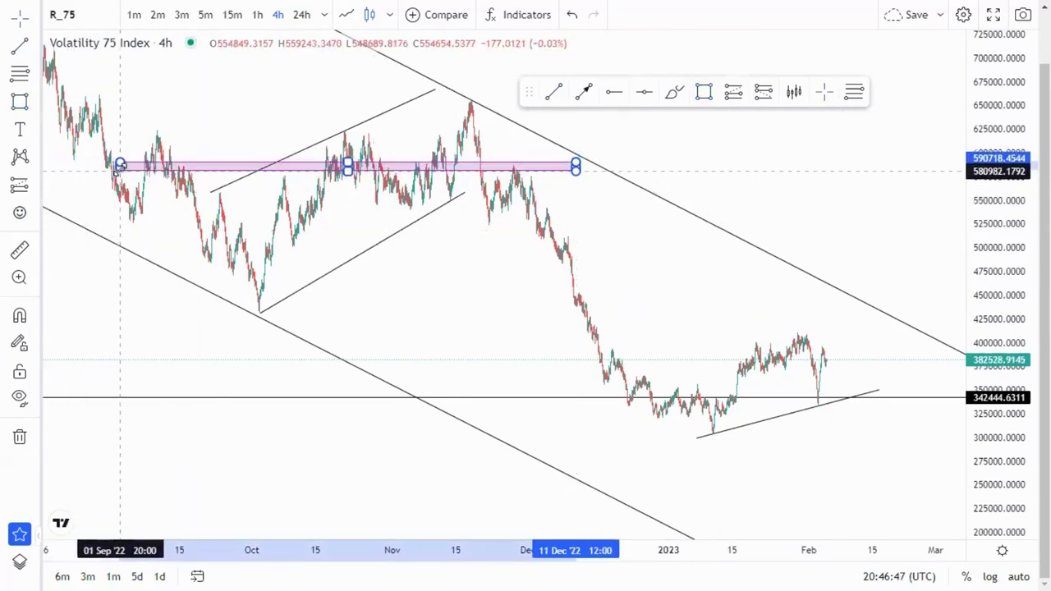
- Adjust the rectangle zone to span 10 September to 12 December 2022, between about 587,473 and 580,170, checking it against the line chart style
click(344, 16)
drag(121, 167, 156, 168)
click(247, 151)
drag(254, 162, 258, 165)
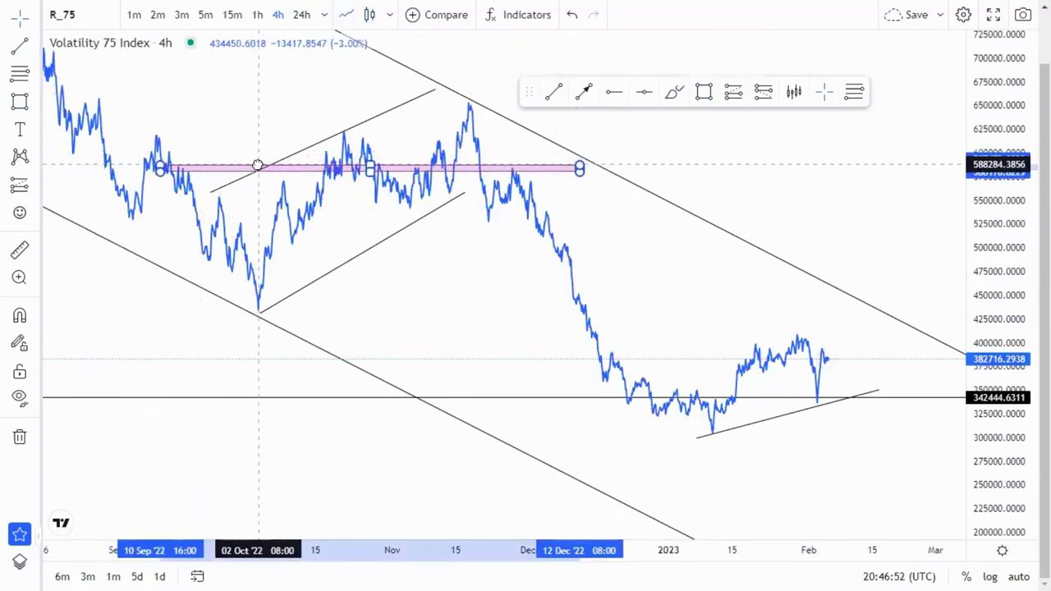
click(371, 15)
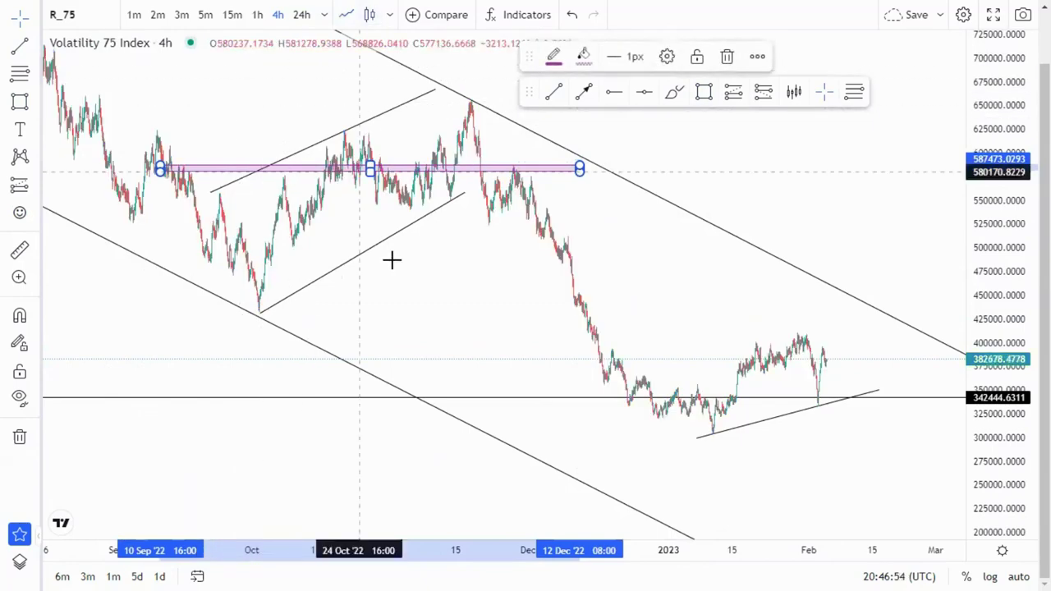
click(402, 271)
- Draw two short rising trend lines above and below the late-November 2022 correction
scroll(402, 270, up, 3)
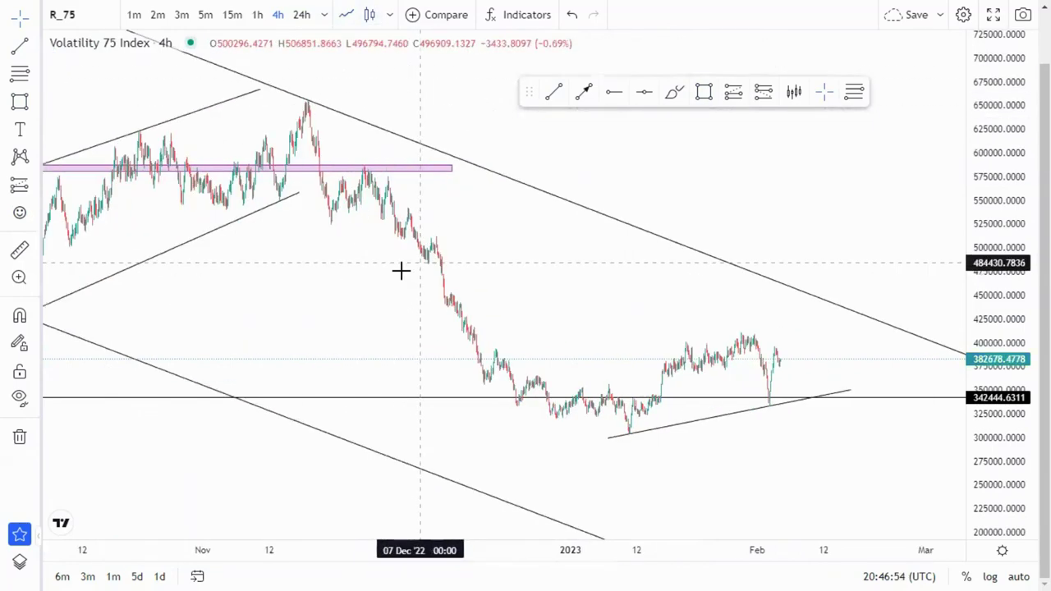
click(326, 229)
click(402, 198)
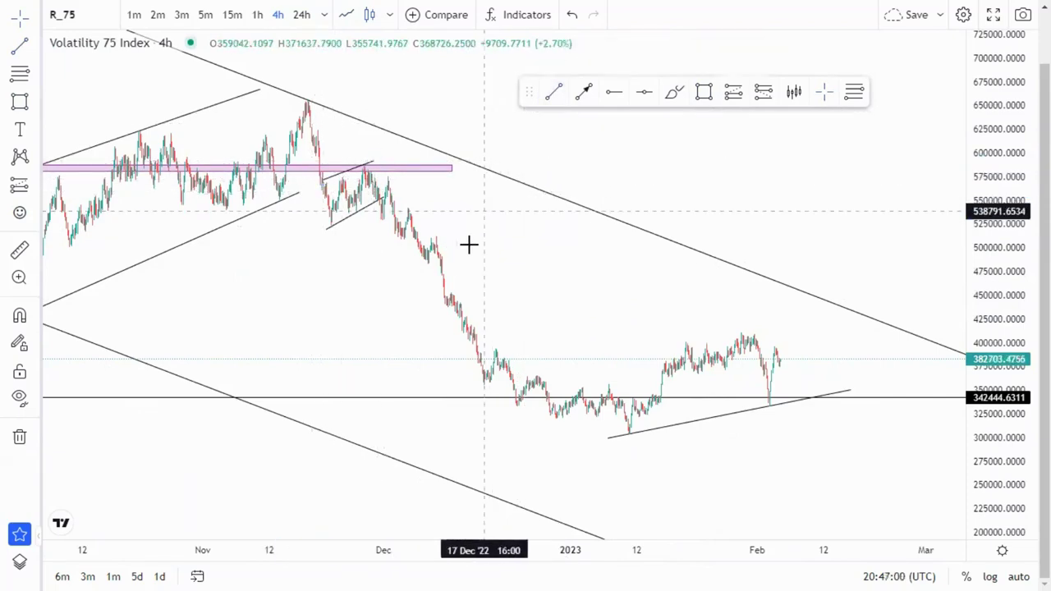
- Draw a falling trend line from the 19 December 2022 high at about 392,722 across the early January highs
drag(560, 255, 697, 270)
scroll(564, 364, up, 2)
scroll(567, 365, up, 3)
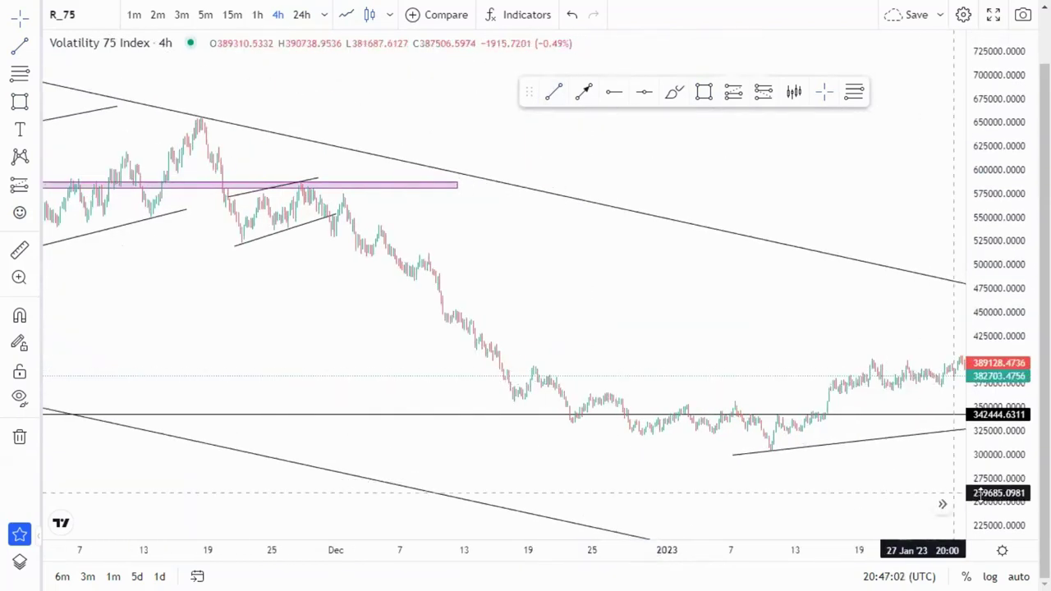
drag(998, 493, 997, 356)
drag(697, 450, 638, 253)
scroll(636, 253, up, 2)
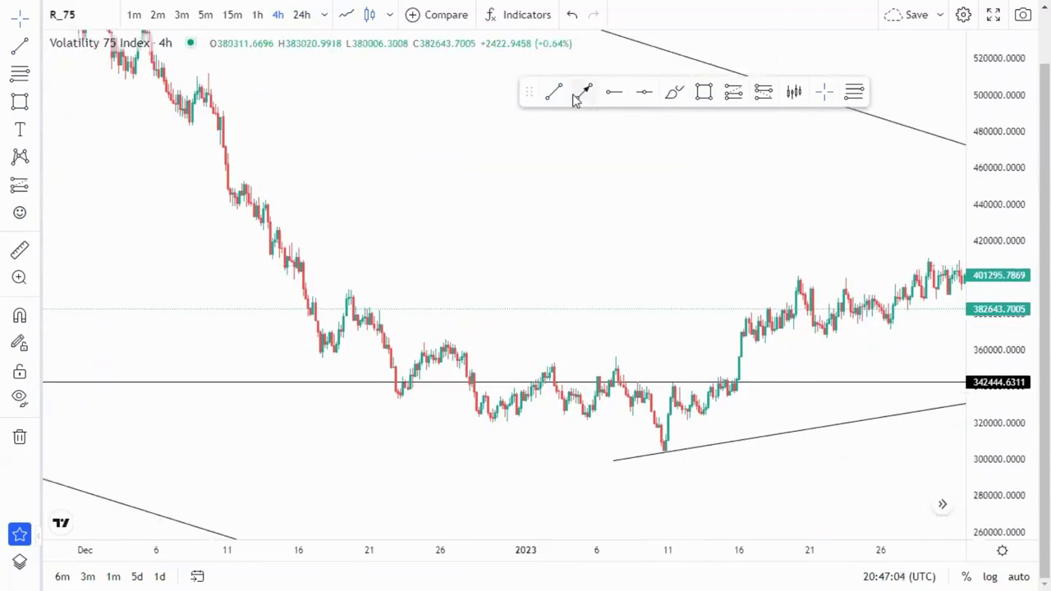
click(349, 291)
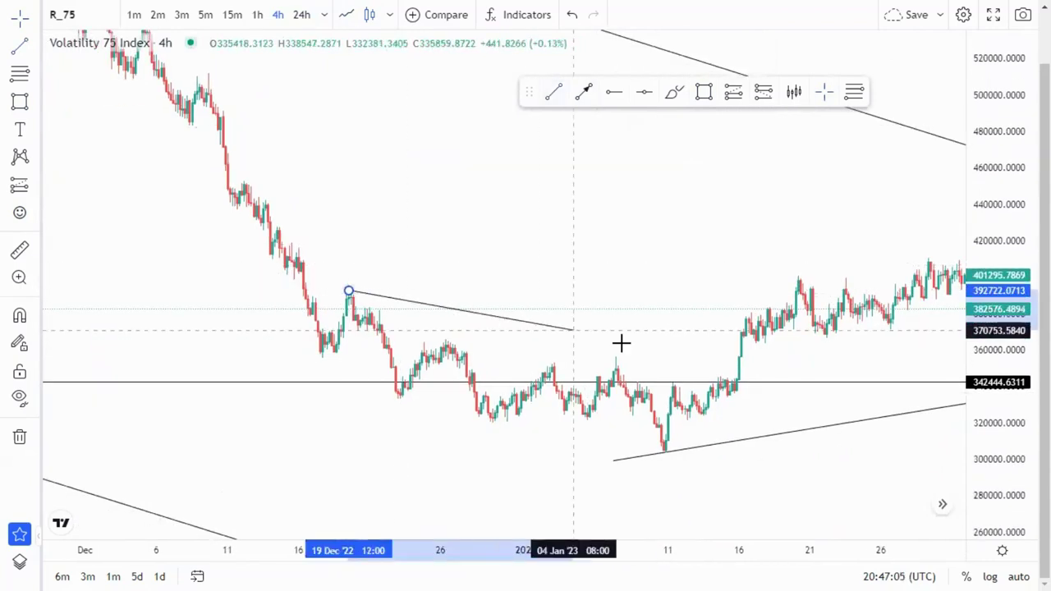
click(706, 379)
- Draw a falling trend line beneath the December 2022 lows down to the 10 January 2023 low
click(564, 93)
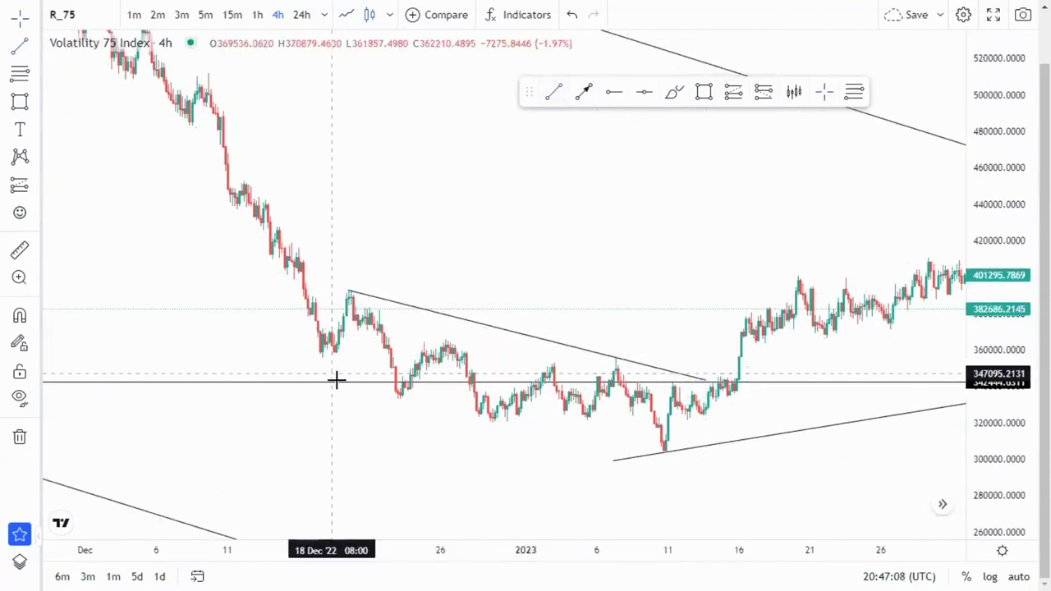
click(337, 381)
click(688, 459)
drag(336, 382, 344, 389)
drag(458, 426, 472, 427)
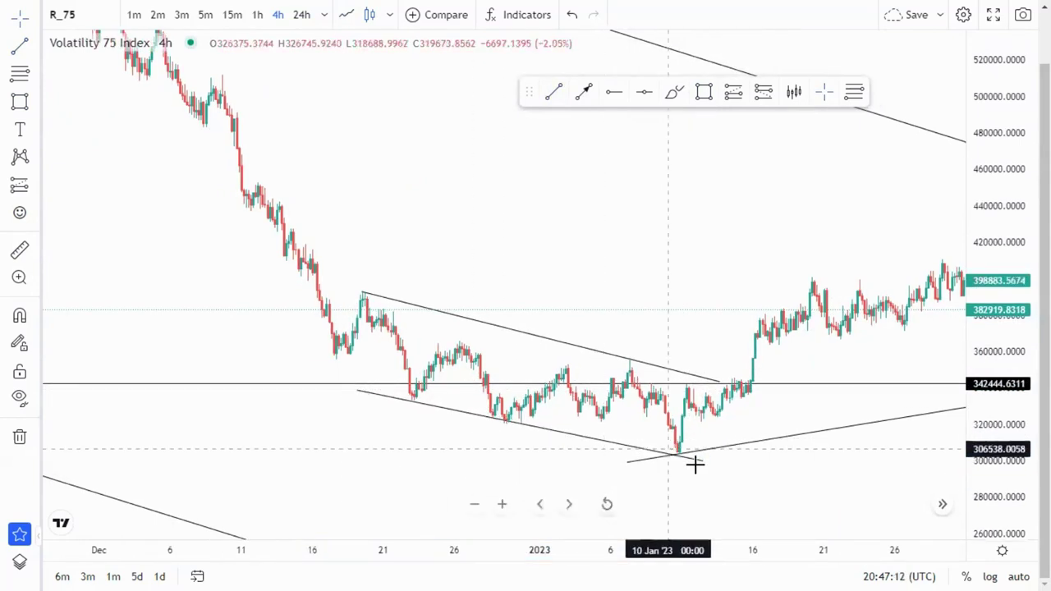
click(704, 462)
- Place a horizontal ray at about 391,877 starting from the 19 December 2022 high
drag(420, 456, 332, 438)
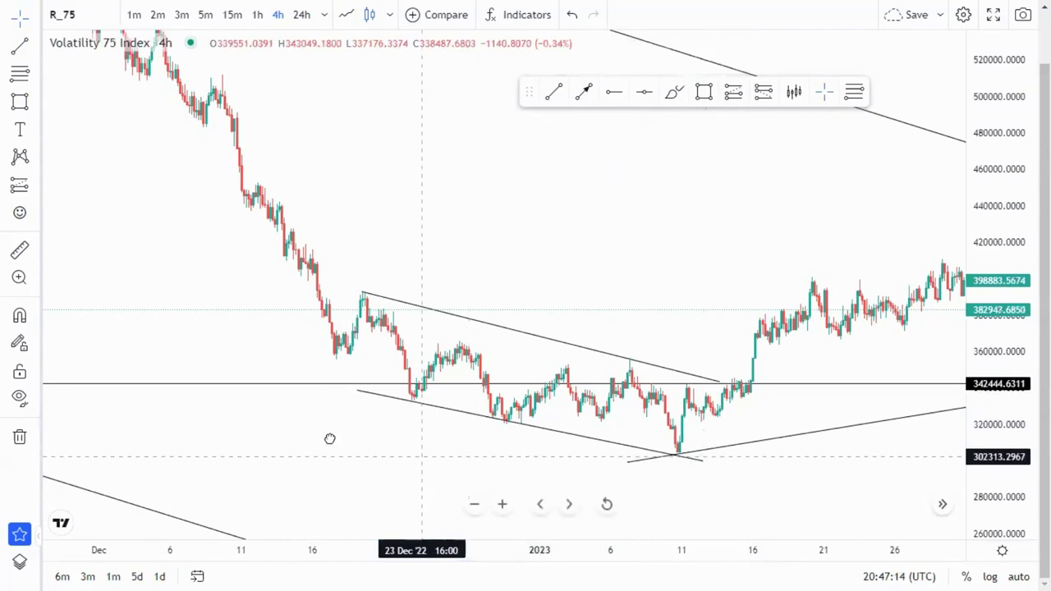
click(613, 93)
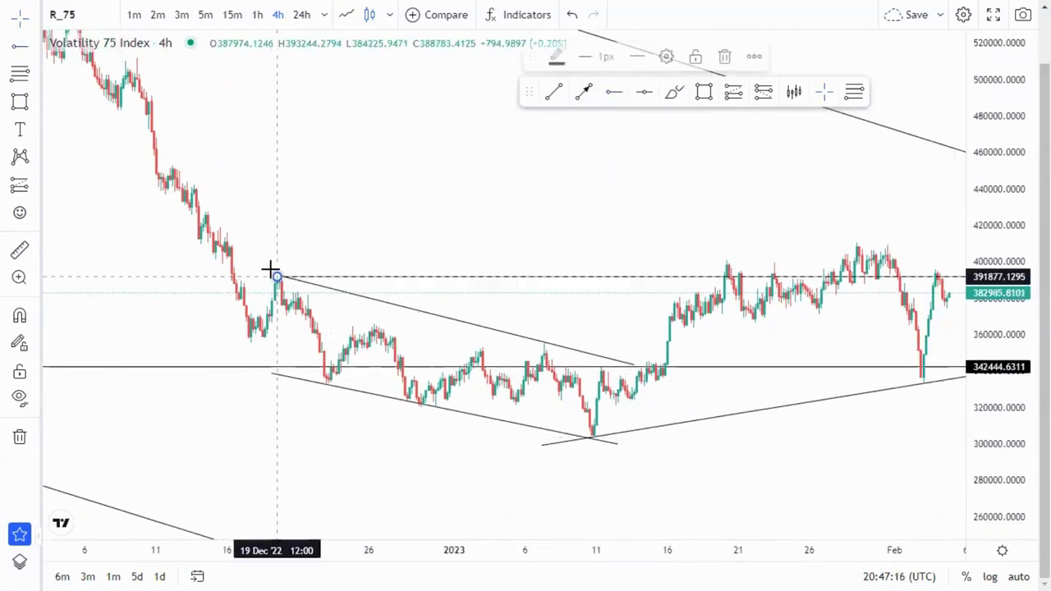
drag(712, 341, 452, 319)
scroll(602, 432, down, 5)
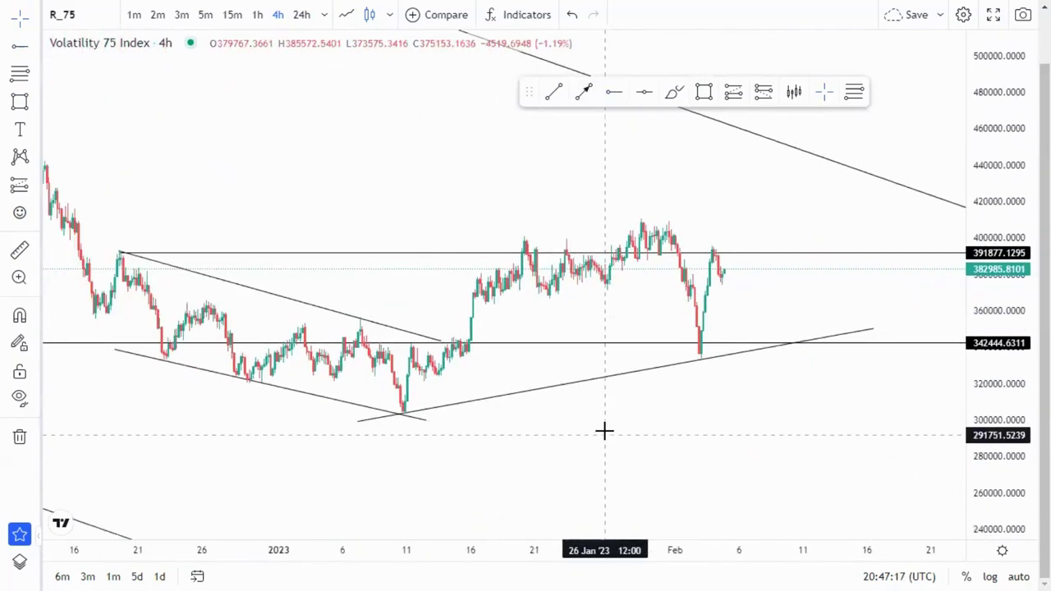
- Delete the rising trend line under the January and February lows and the horizontal line at 342,444
click(689, 390)
key(Delete)
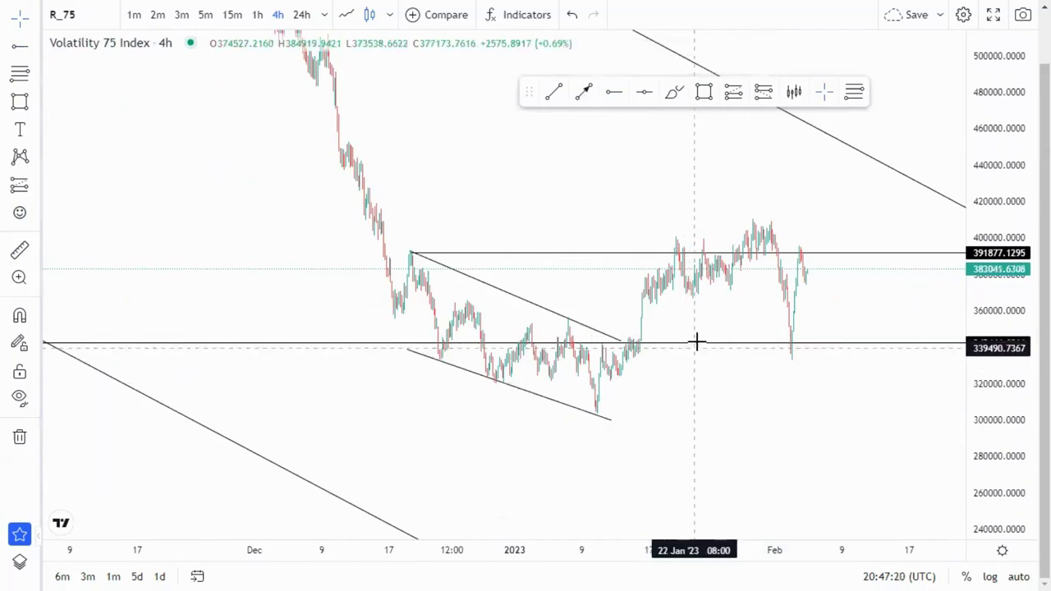
text(=)
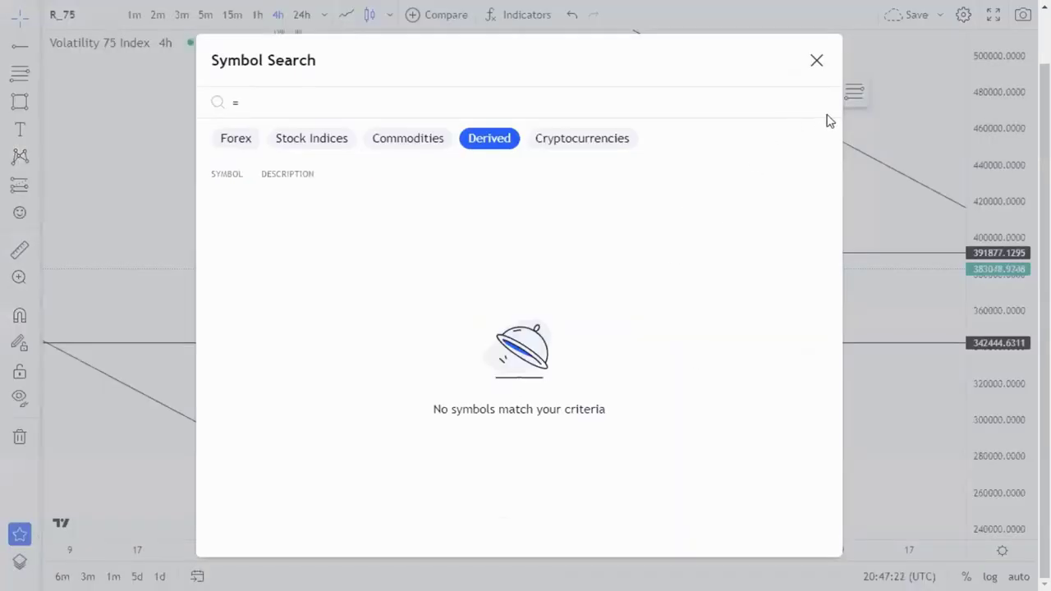
click(819, 60)
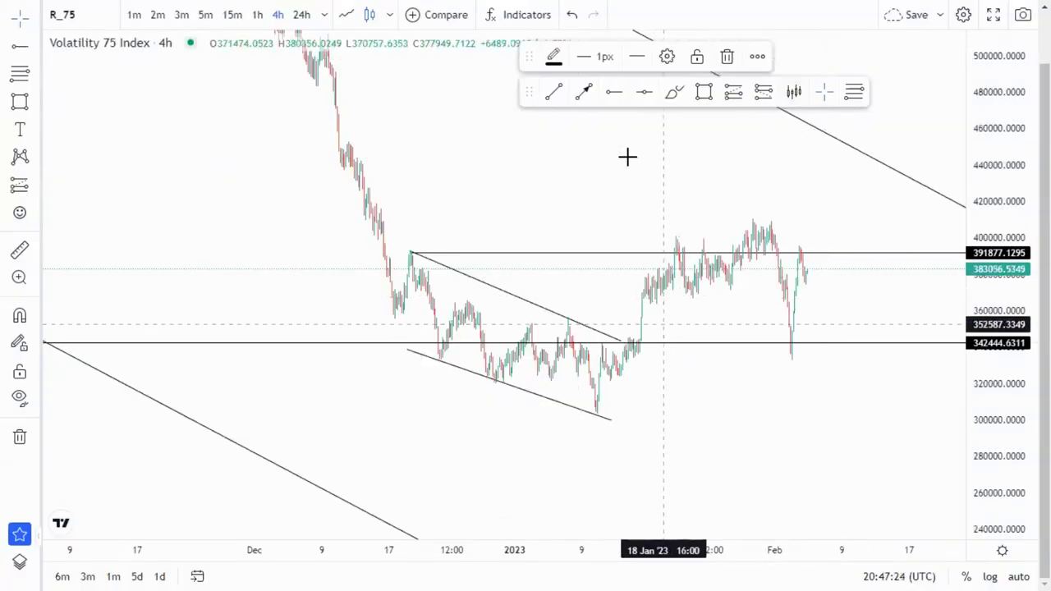
click(727, 57)
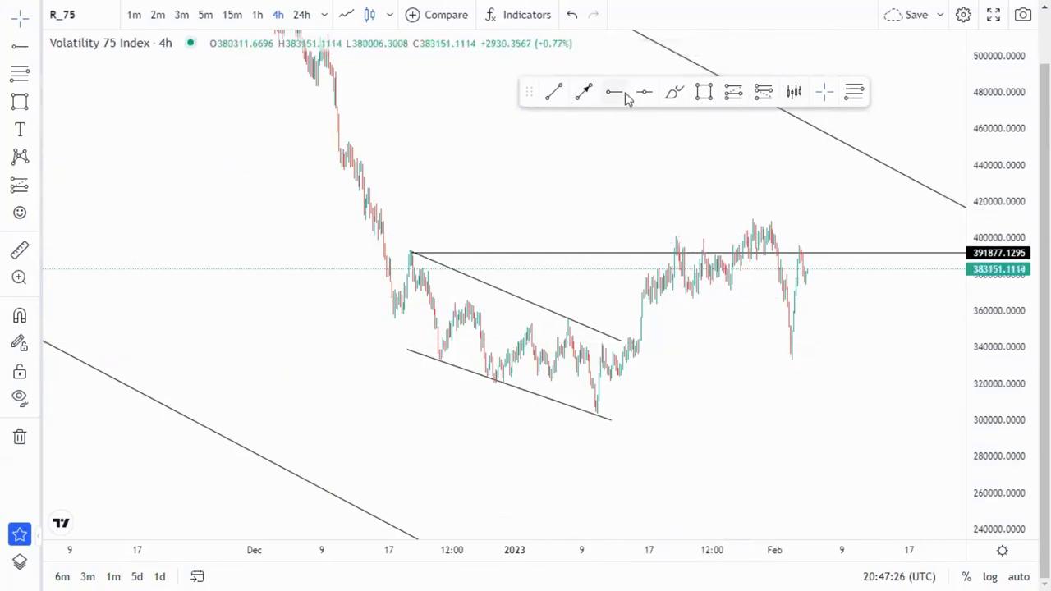
- Place a horizontal ray at about 304,425 starting from the January 2023 low
click(597, 411)
drag(561, 432, 486, 436)
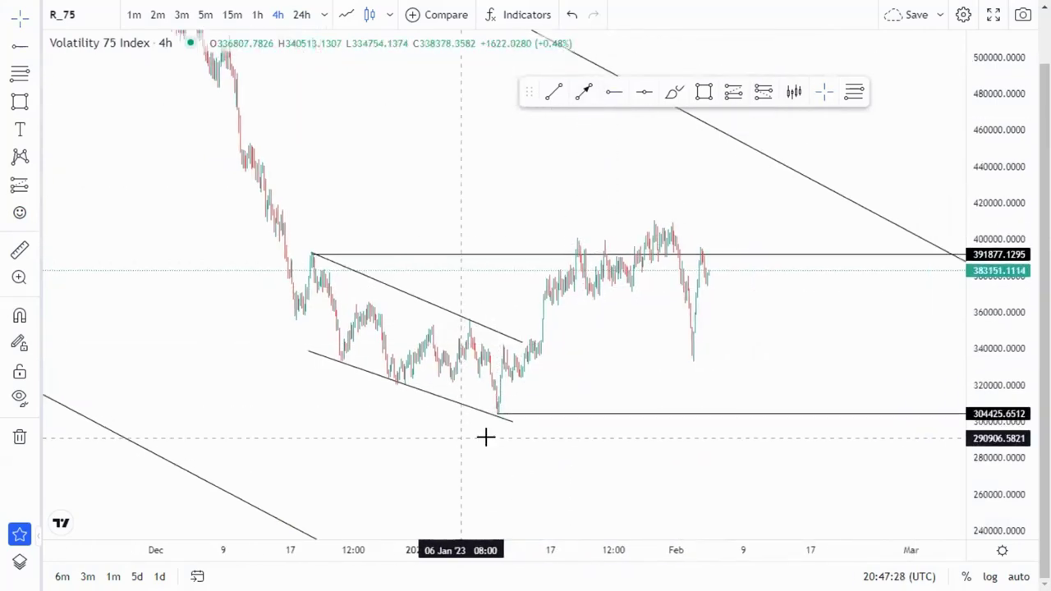
scroll(790, 352, down, 3)
- Draw a rectangle zone just below 340,000 from late December 2022 to about 10 February 2023, aligned with the early February low
drag(999, 291, 1000, 378)
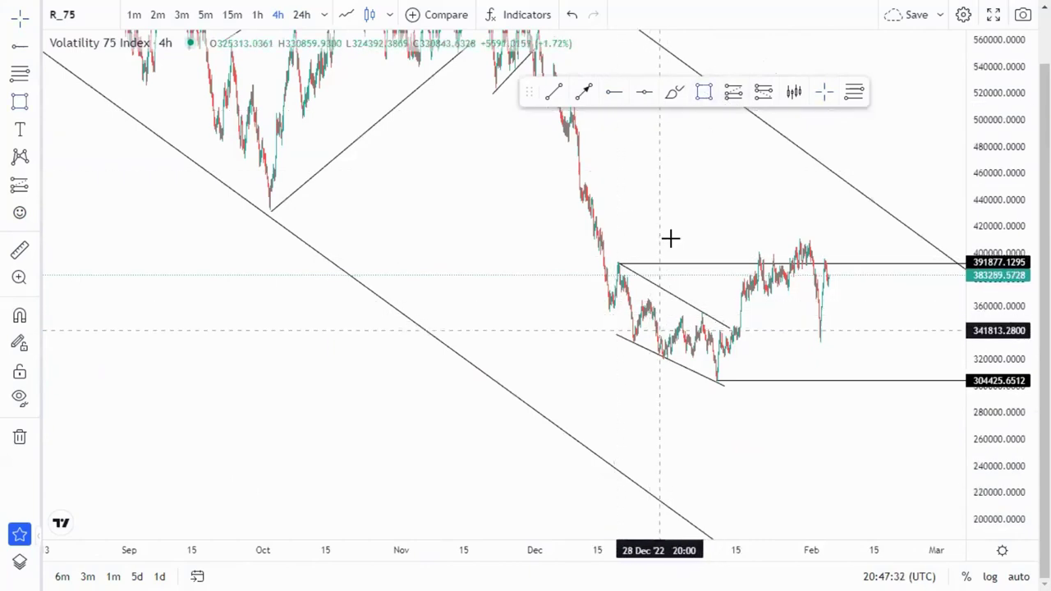
click(844, 329)
click(848, 334)
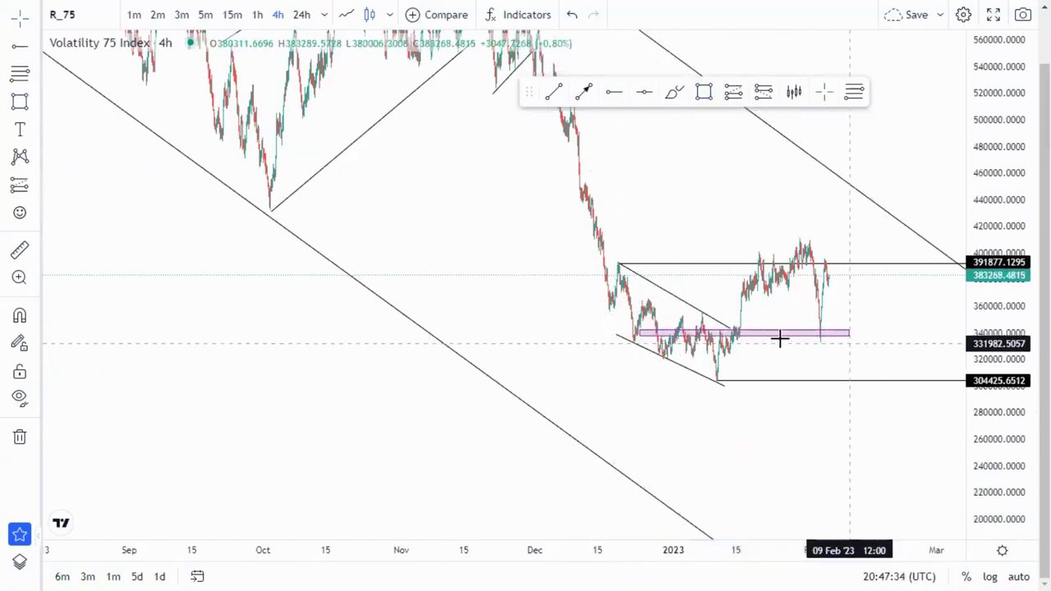
drag(779, 332, 790, 340)
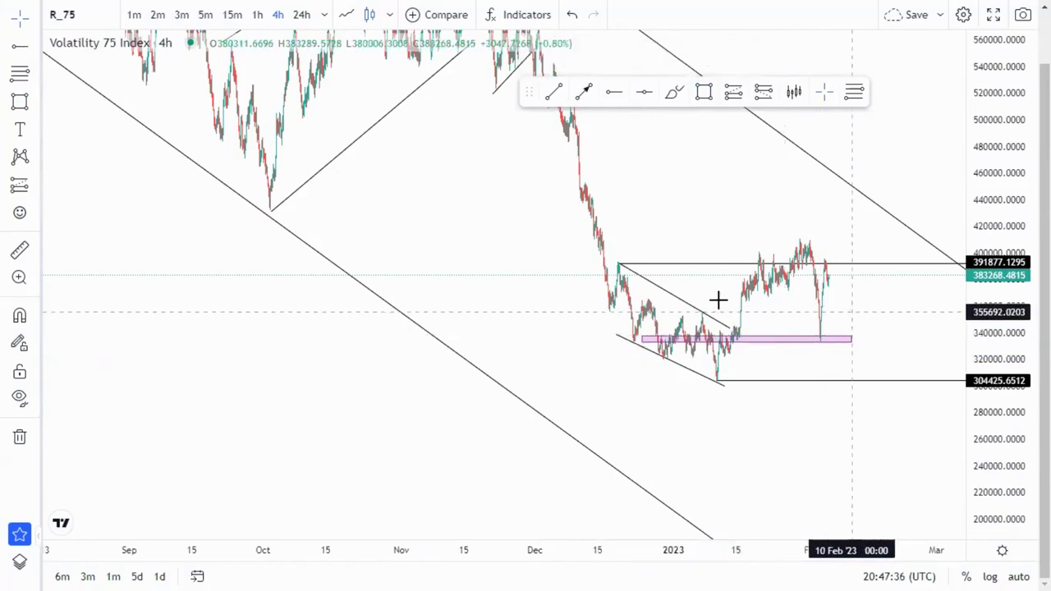
- Draw a thin rectangle zone along the 391,877 level from 19 December 2022 to beyond the current price
scroll(780, 304, up, 3)
scroll(785, 303, up, 2)
drag(998, 322, 998, 263)
drag(837, 353, 989, 333)
scroll(772, 389, up, 6)
drag(686, 384, 734, 350)
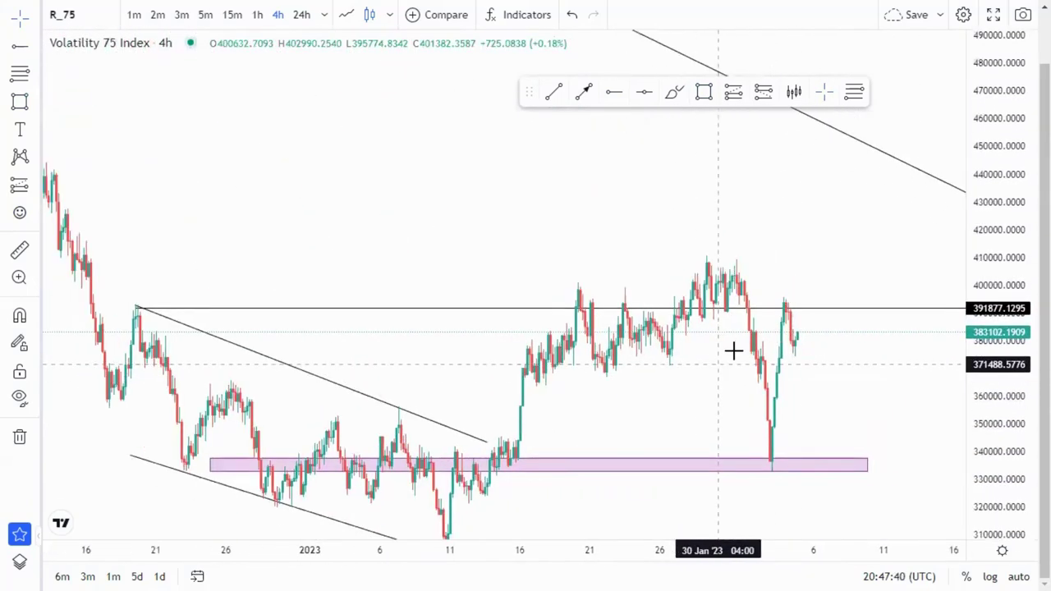
click(175, 290)
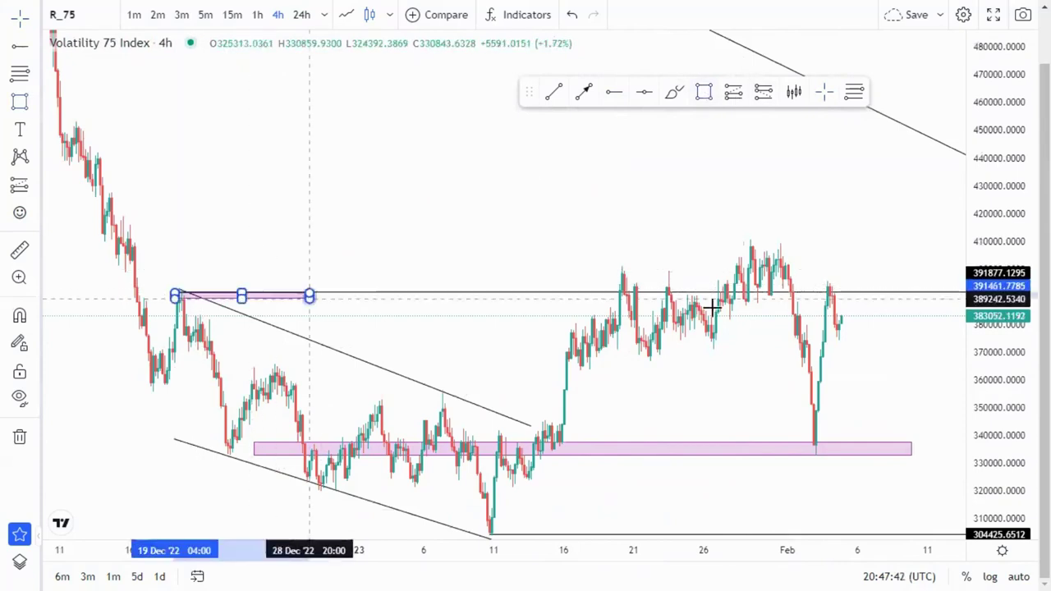
click(941, 286)
- Draw three projection arrows: up from the current price to about 407,828, down to about 395,068, and up toward the upper channel line
drag(898, 251, 767, 276)
click(584, 92)
click(711, 354)
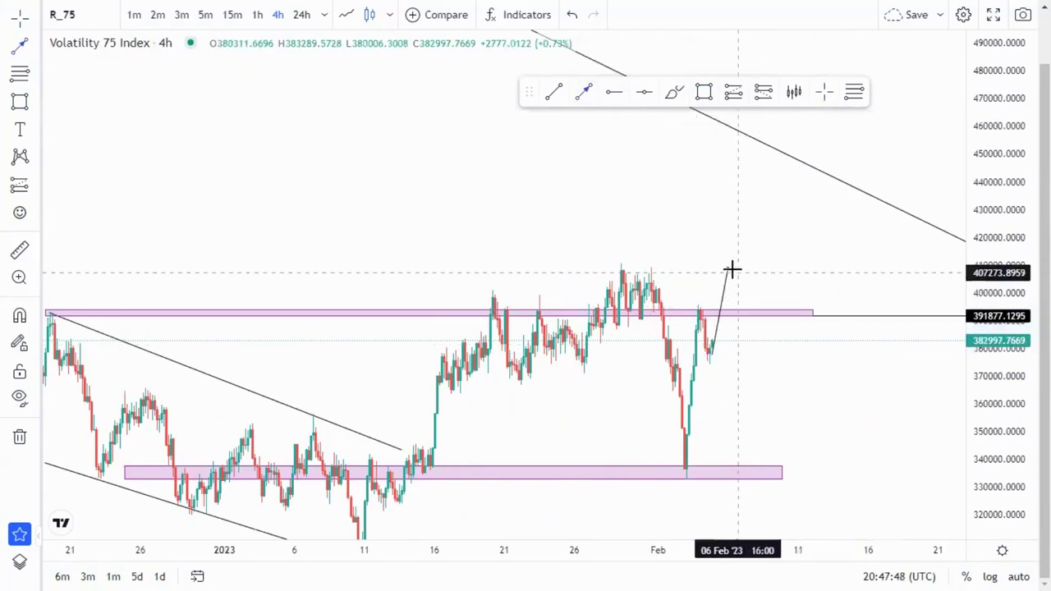
click(731, 270)
click(750, 306)
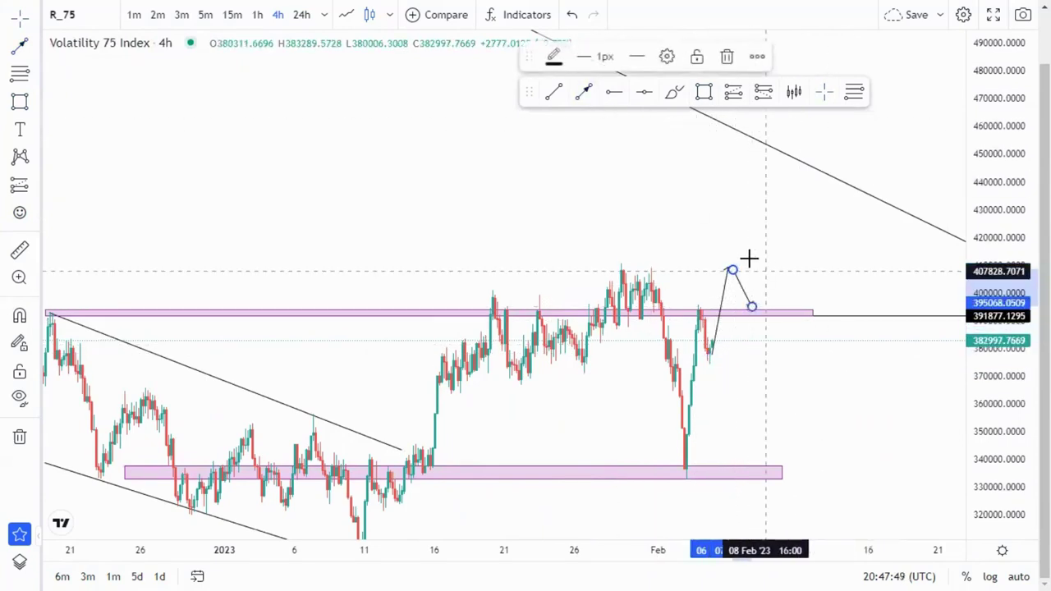
click(586, 90)
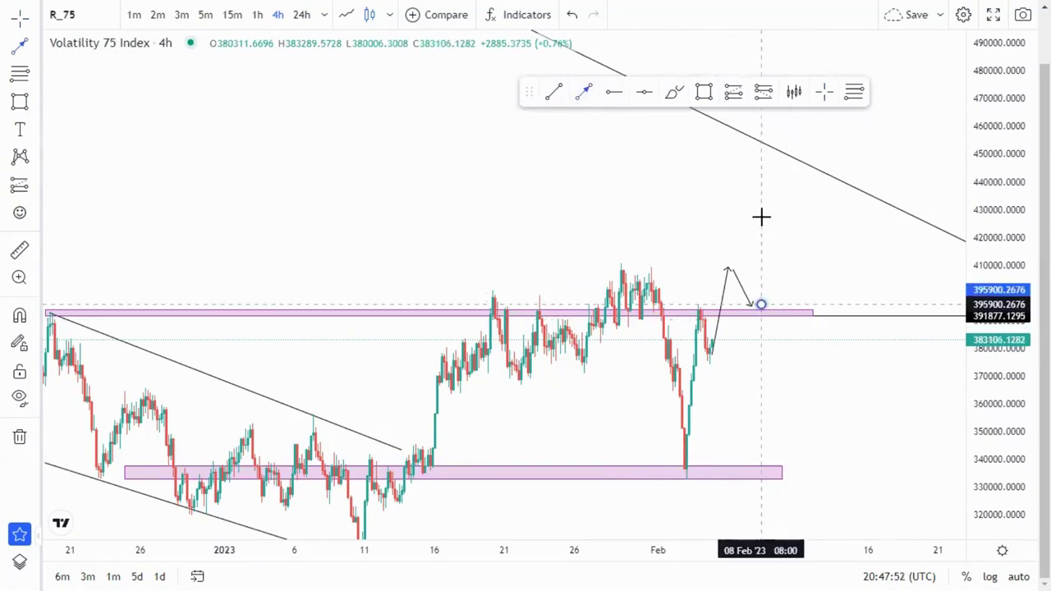
click(770, 164)
click(448, 214)
- Place a long position with entry at about 397,081, target at about 916,298 and stop at about 361,420
scroll(463, 237, down, 7)
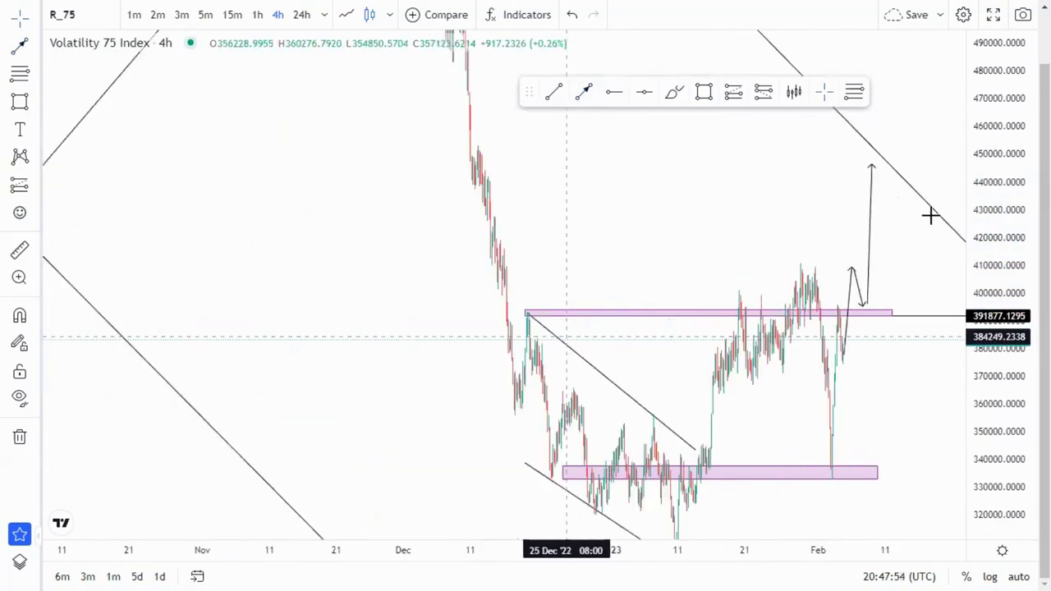
scroll(930, 215, down, 10)
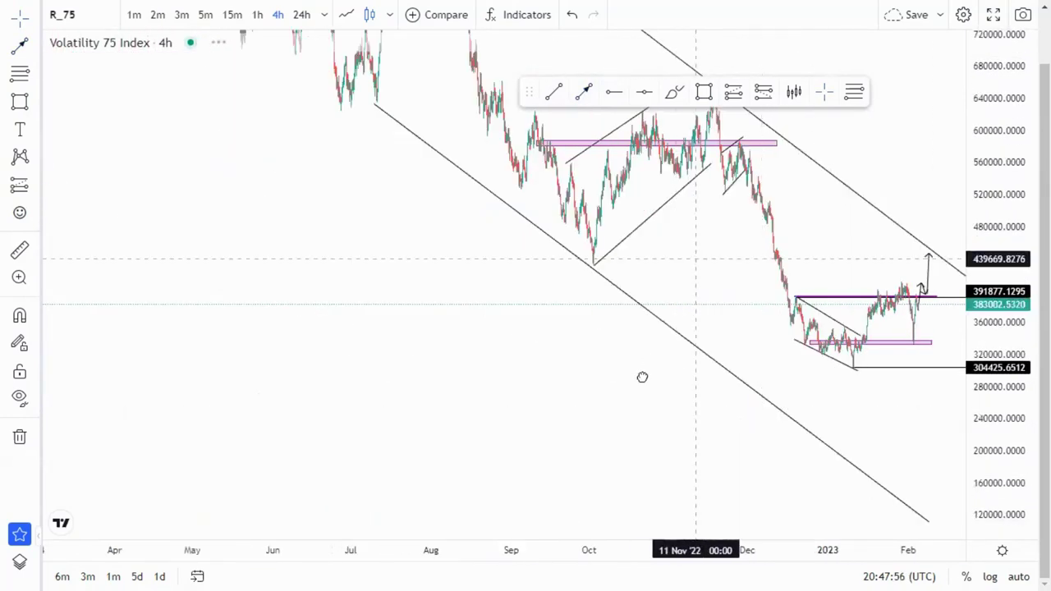
drag(642, 377, 615, 445)
scroll(1018, 188, down, 5)
drag(913, 212, 760, 230)
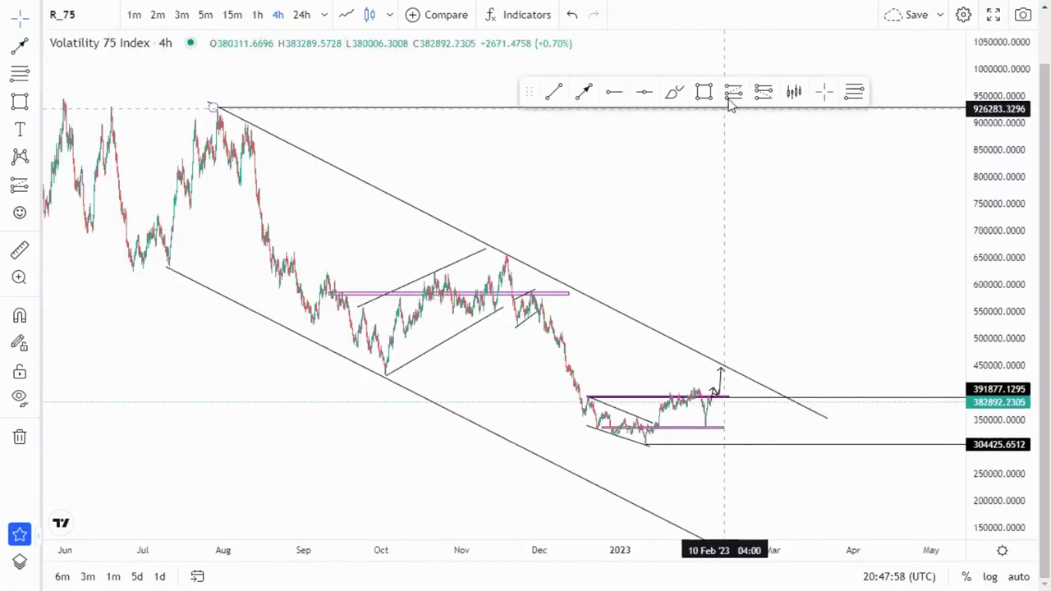
click(723, 395)
drag(722, 325, 722, 114)
drag(720, 448, 722, 413)
click(751, 492)
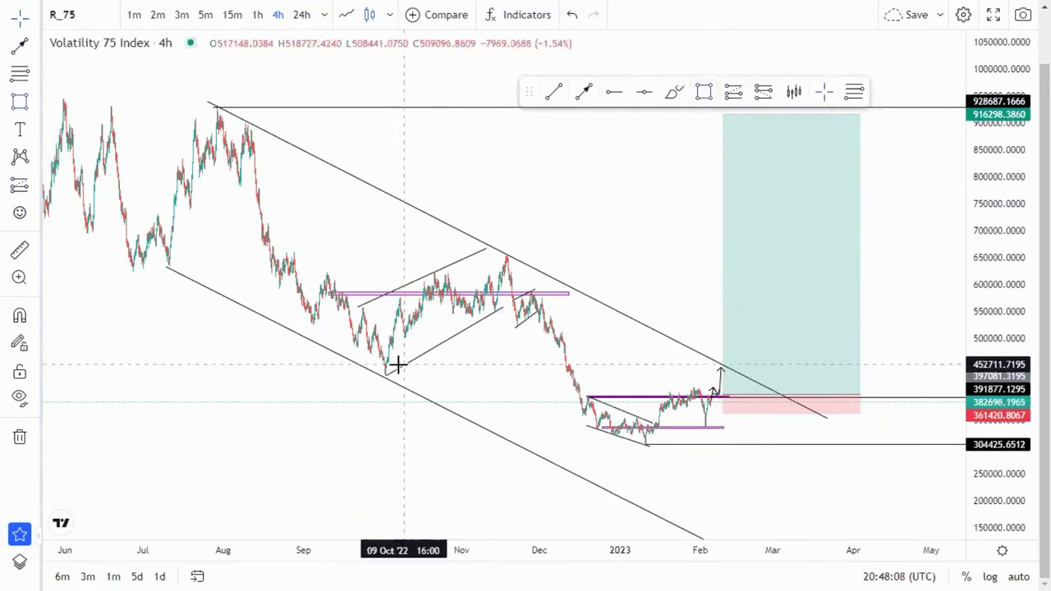
- Draw a rectangle zone with its upper edge at about 448,432, spanning 1 October 2022 to 22 March 2023
drag(393, 365, 798, 362)
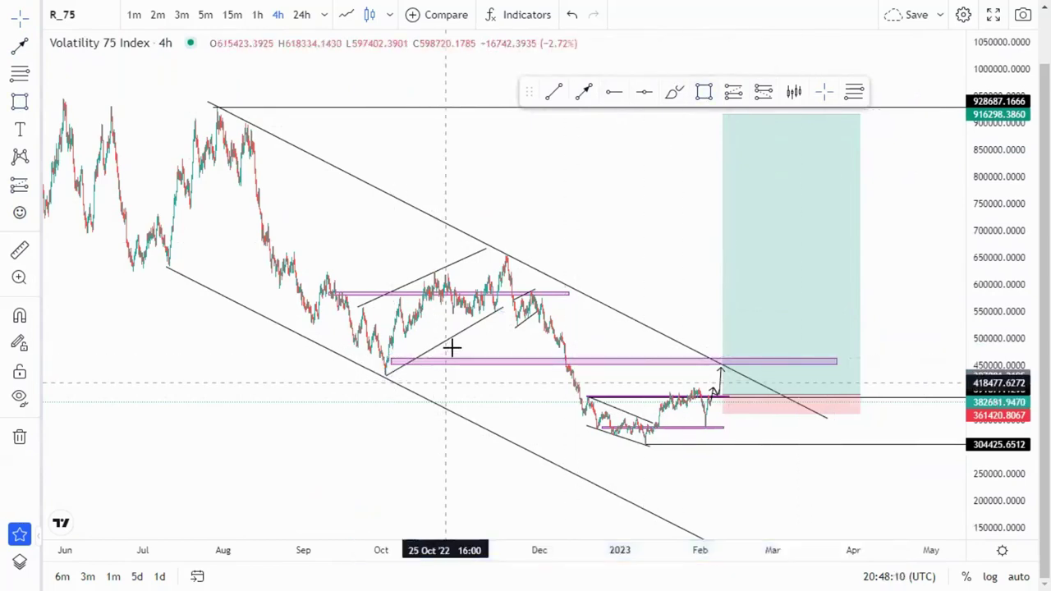
drag(462, 363, 452, 367)
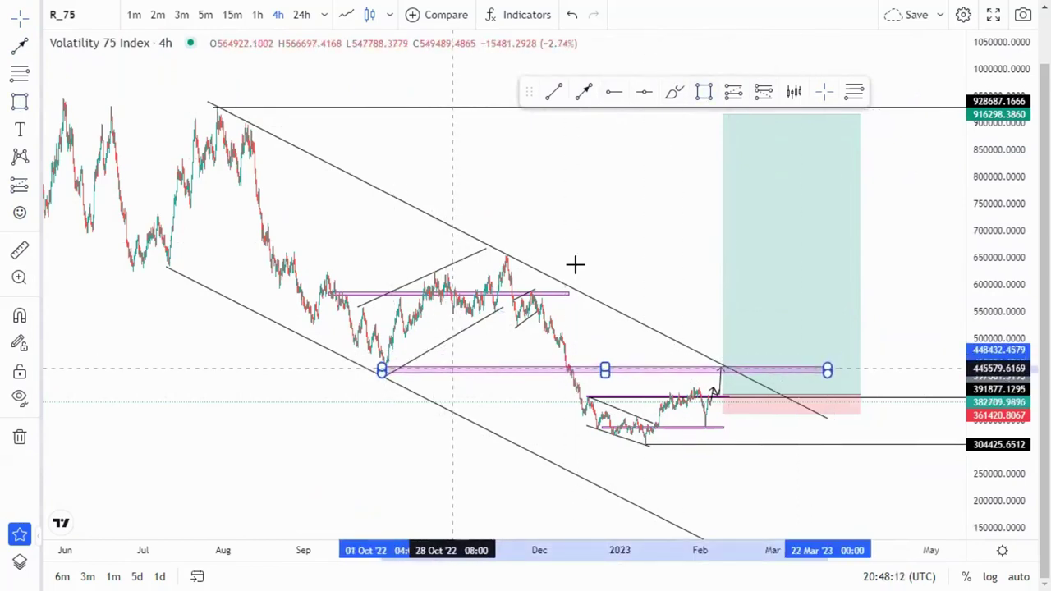
click(576, 264)
- Draw three more arrows: up to about 502,636, down to about 444,153, and up to the long position's target
click(584, 92)
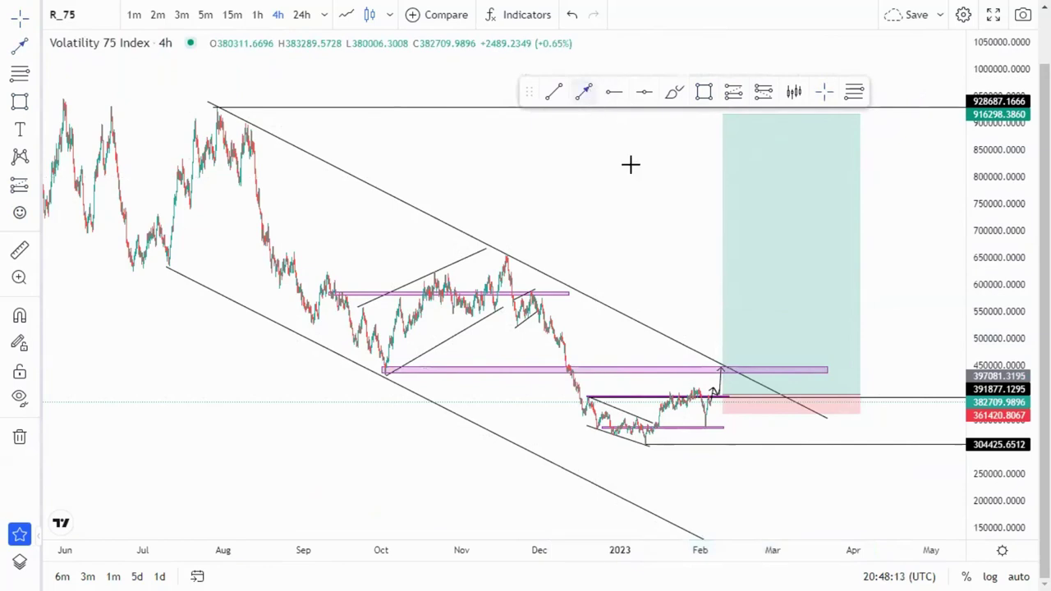
click(726, 336)
click(584, 92)
click(742, 369)
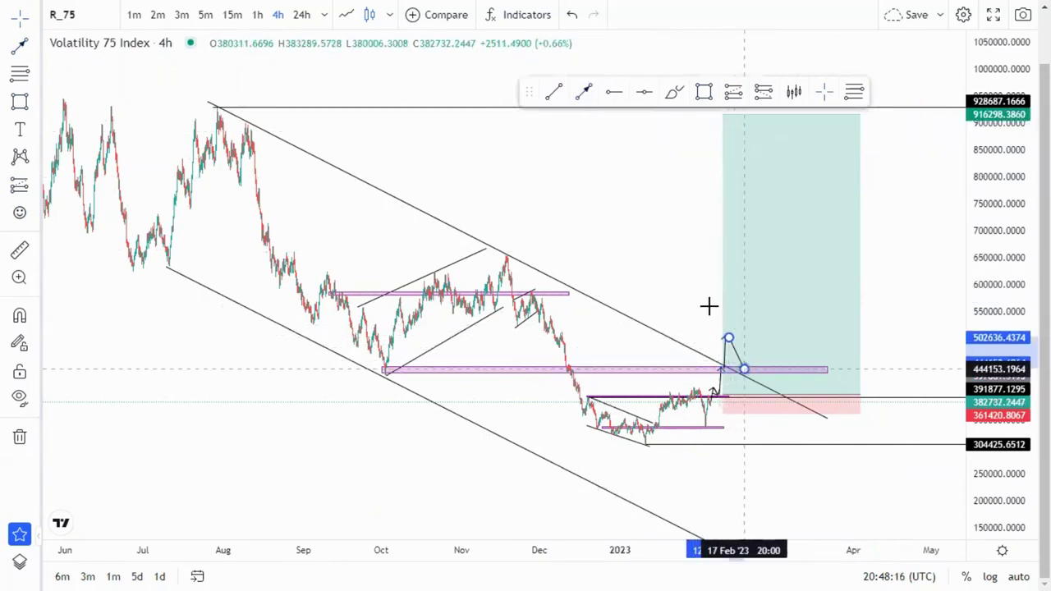
click(748, 369)
click(553, 56)
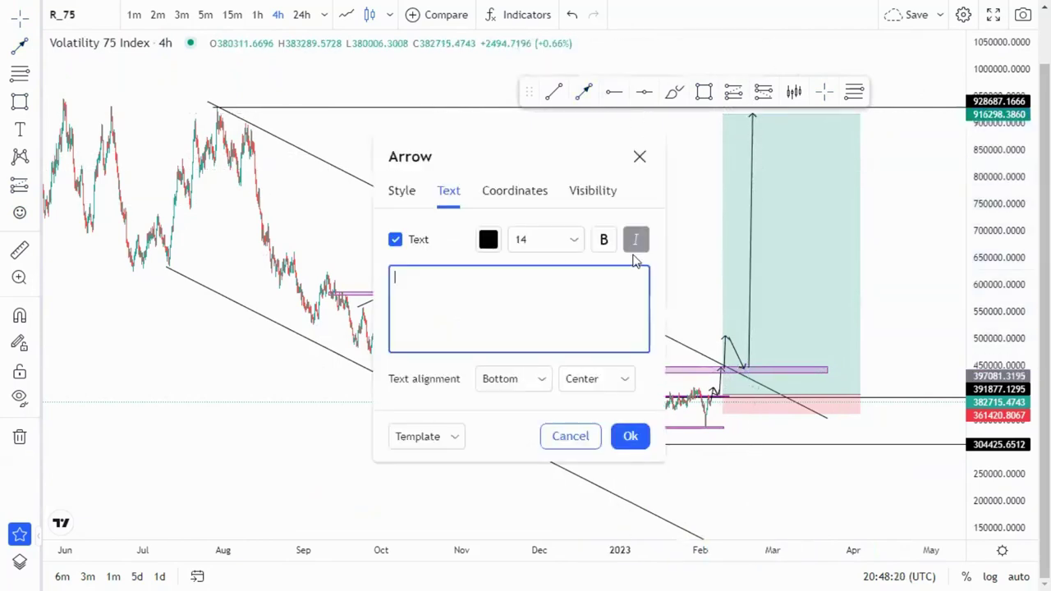
click(639, 156)
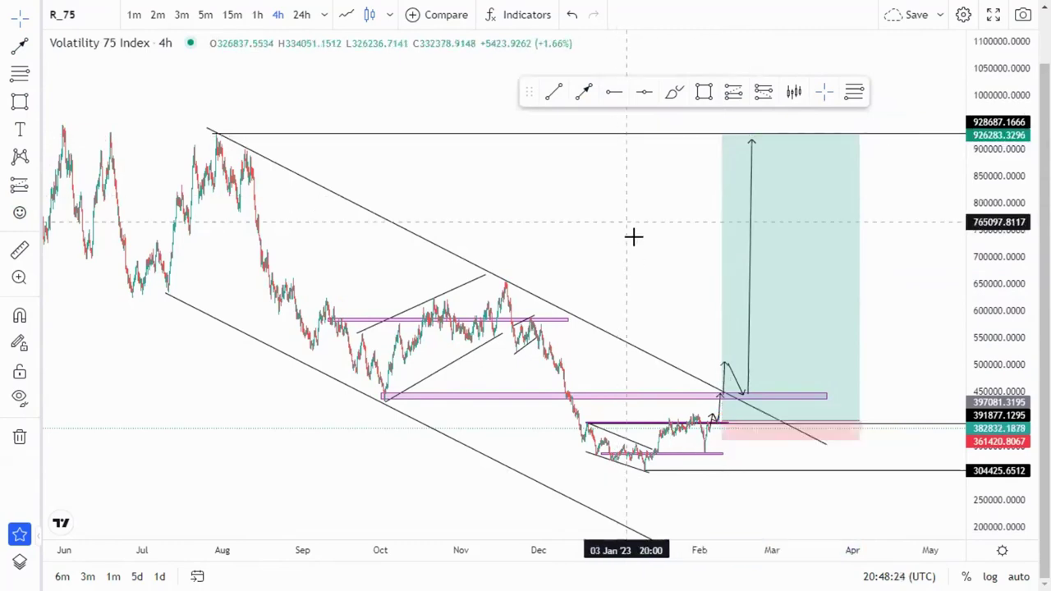
- Switch the chart to the 1-hour timeframe and delete the thin purple zone along the 391,877 level
scroll(633, 237, down, 2)
drag(990, 291, 989, 323)
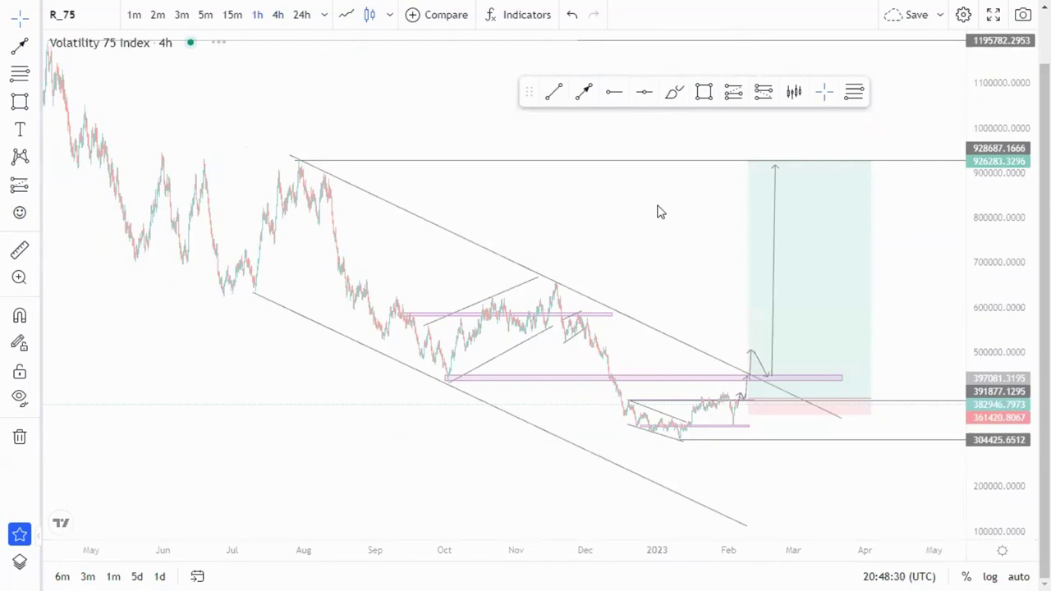
drag(992, 386, 968, 174)
drag(559, 301, 514, 181)
drag(1018, 517, 992, 402)
drag(592, 475, 743, 437)
scroll(742, 438, up, 5)
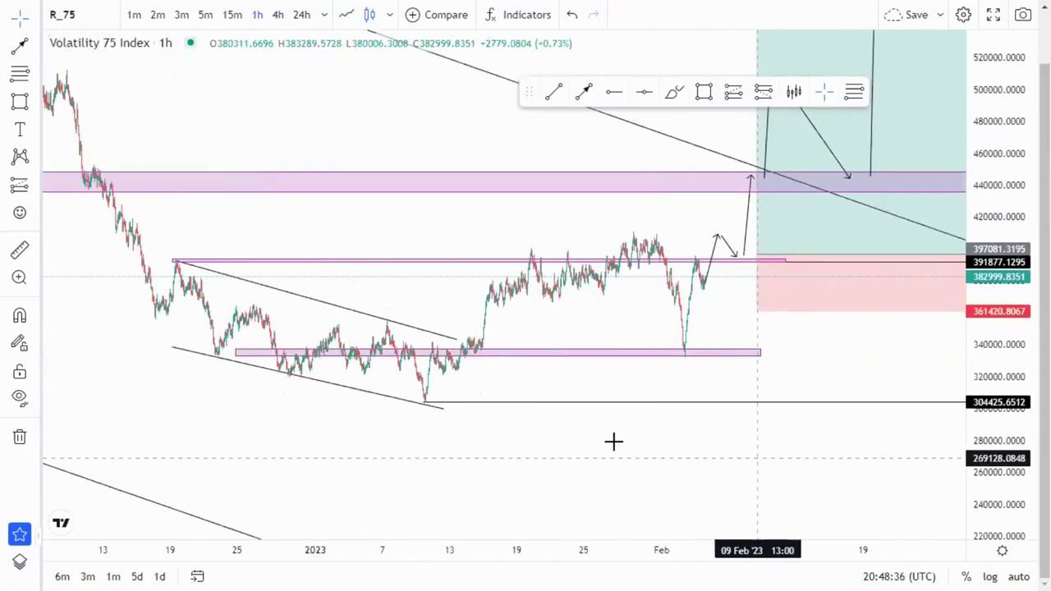
scroll(689, 416, up, 2)
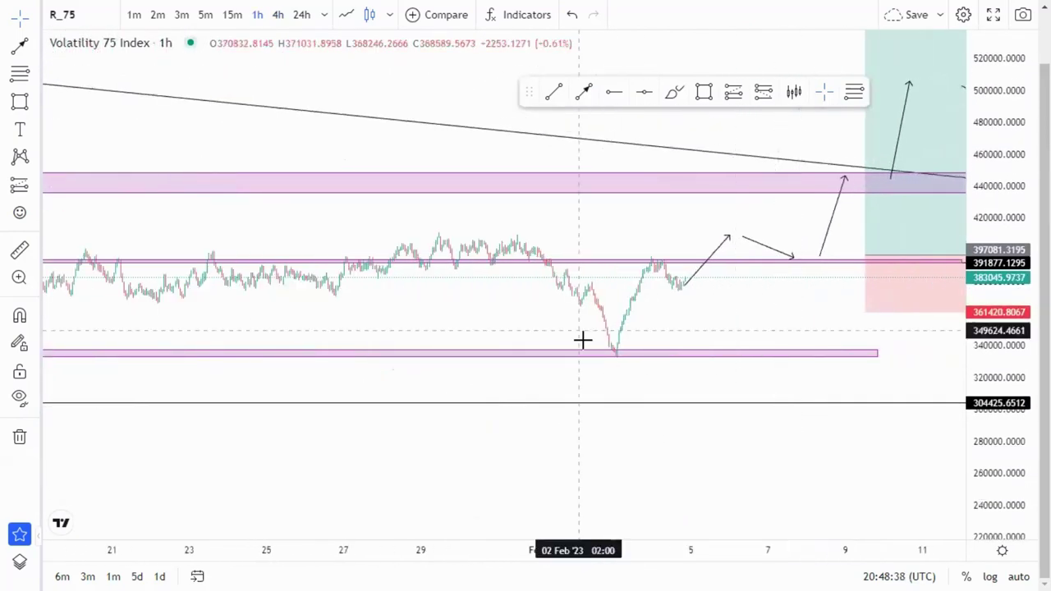
click(612, 264)
key(Delete)
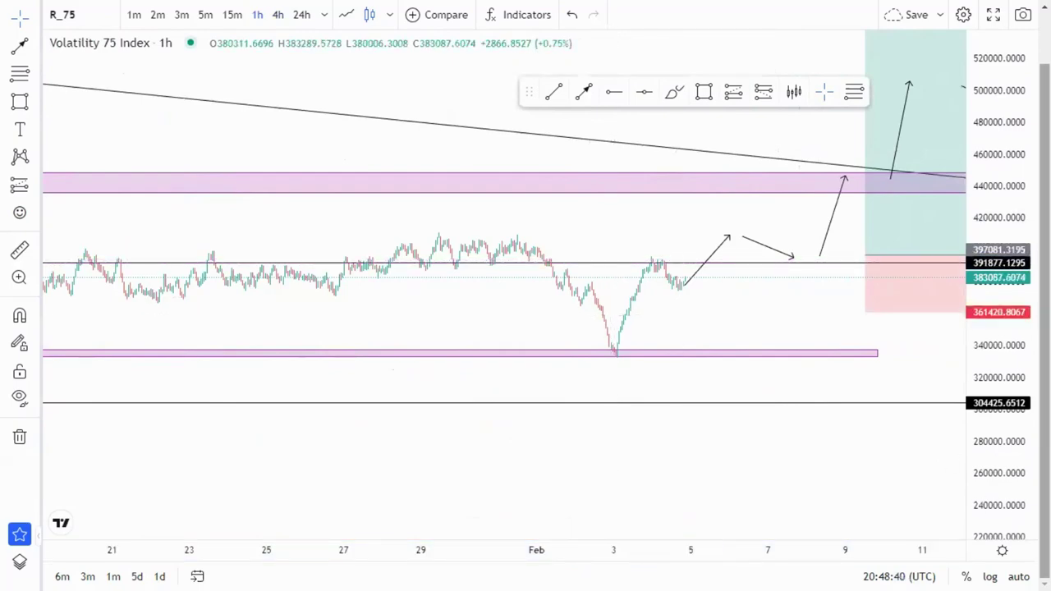
- Draw two falling trendlines: from about 409,989 on 31 January over the highs, and from about 391,778 on 30 January to the 3 February low
drag(983, 495, 962, 321)
drag(586, 347, 748, 373)
scroll(747, 372, up, 3)
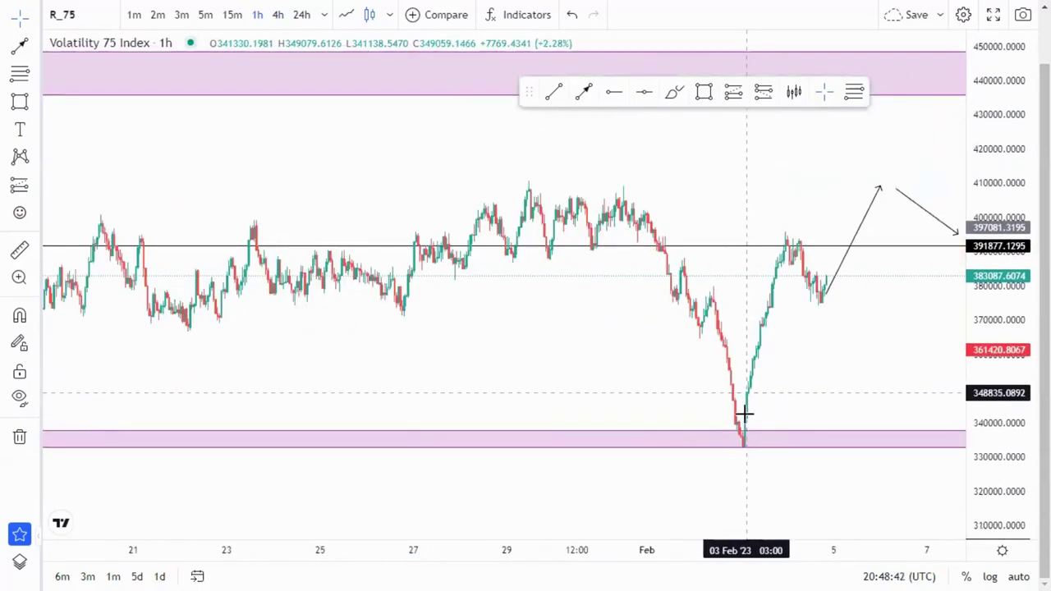
click(465, 185)
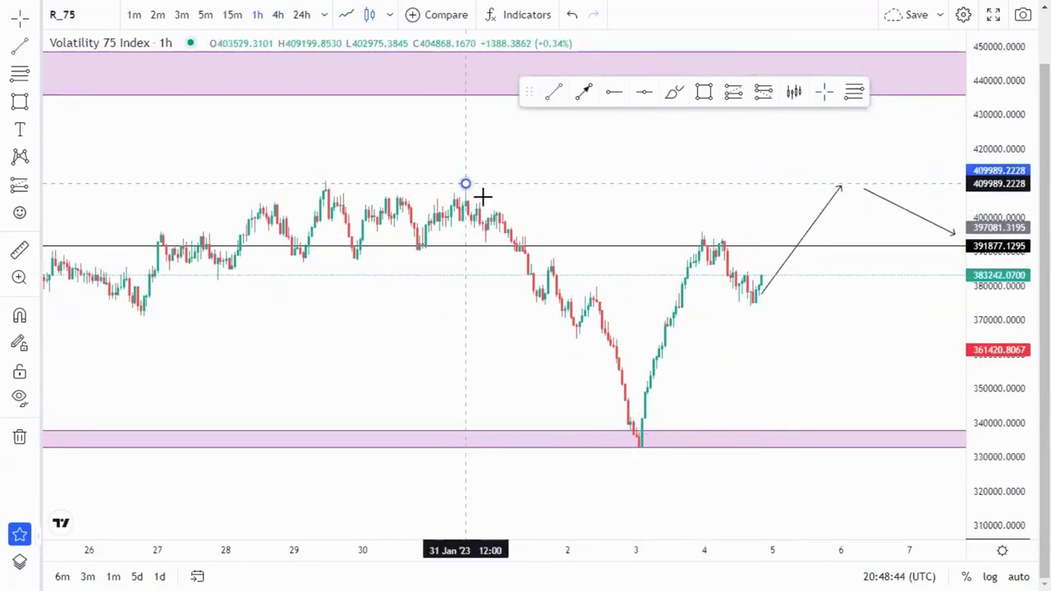
click(692, 361)
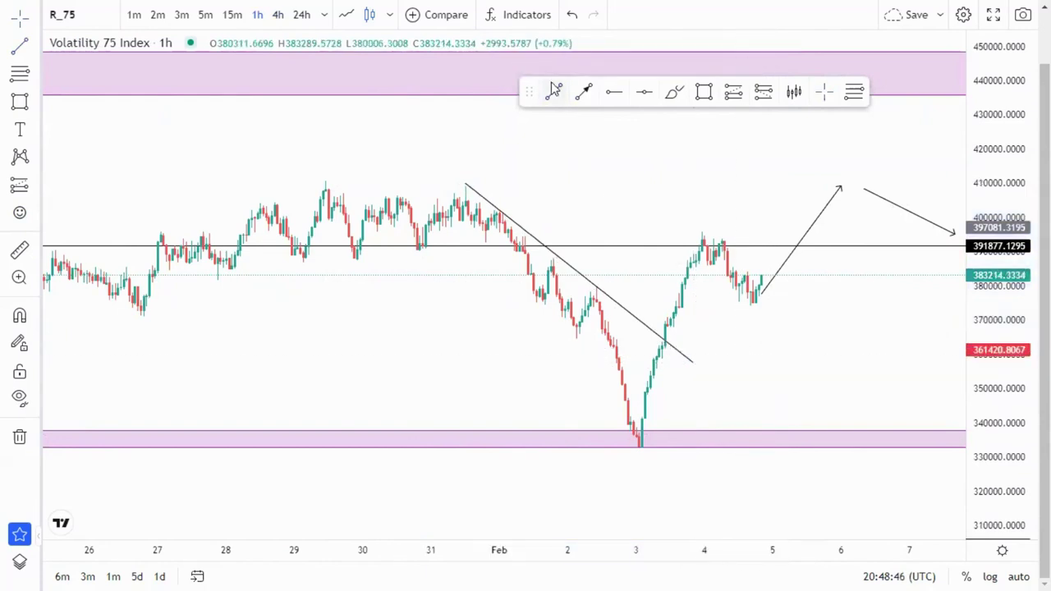
click(411, 253)
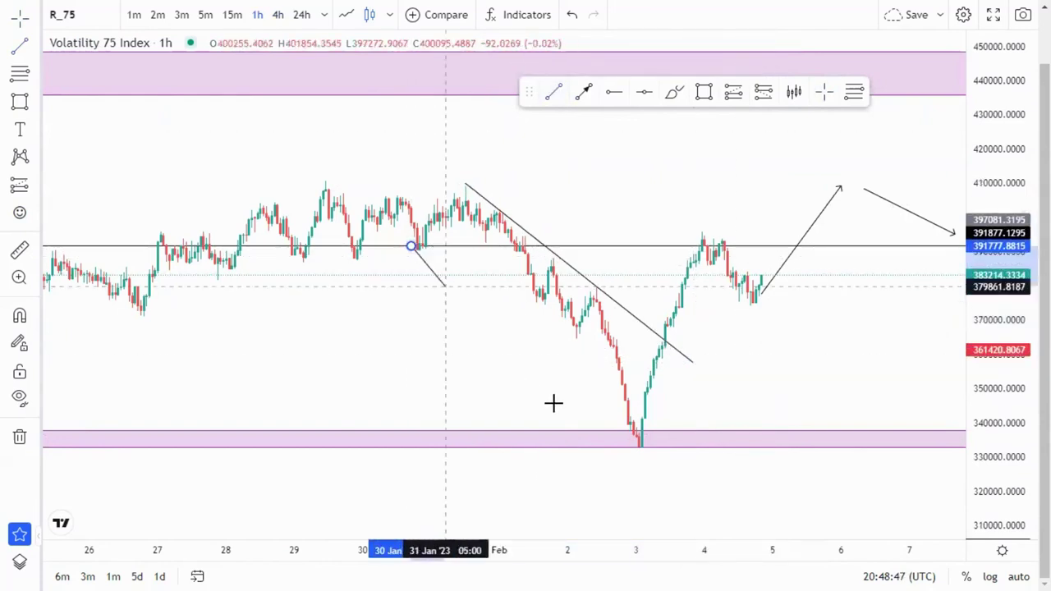
click(671, 437)
- Draw a thin rectangle zone with its upper edge at about 374,690, spanning 1 February to 5 February 2023
drag(723, 106, 638, 124)
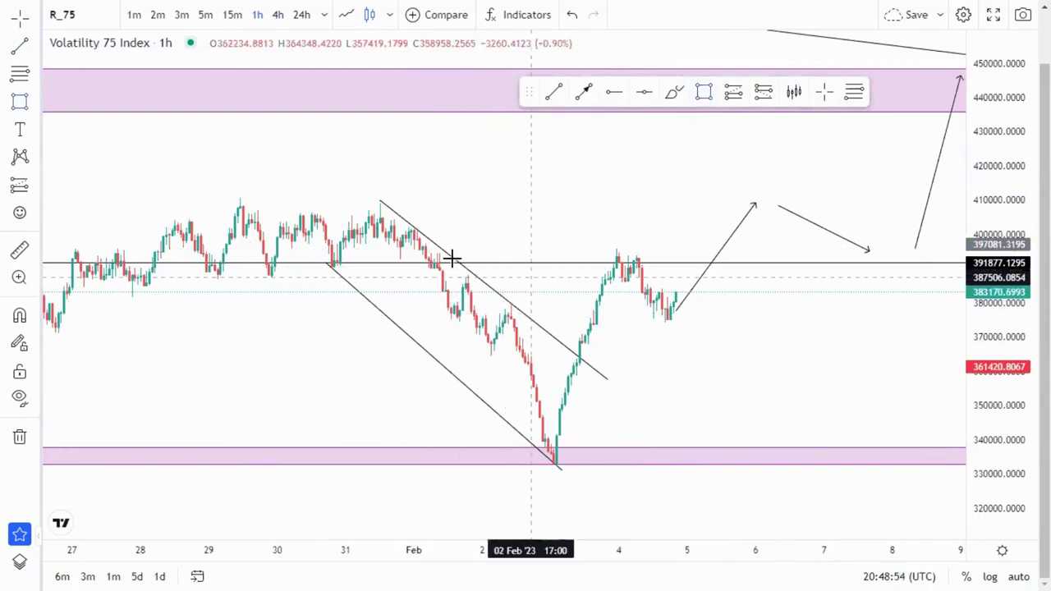
click(684, 285)
click(469, 320)
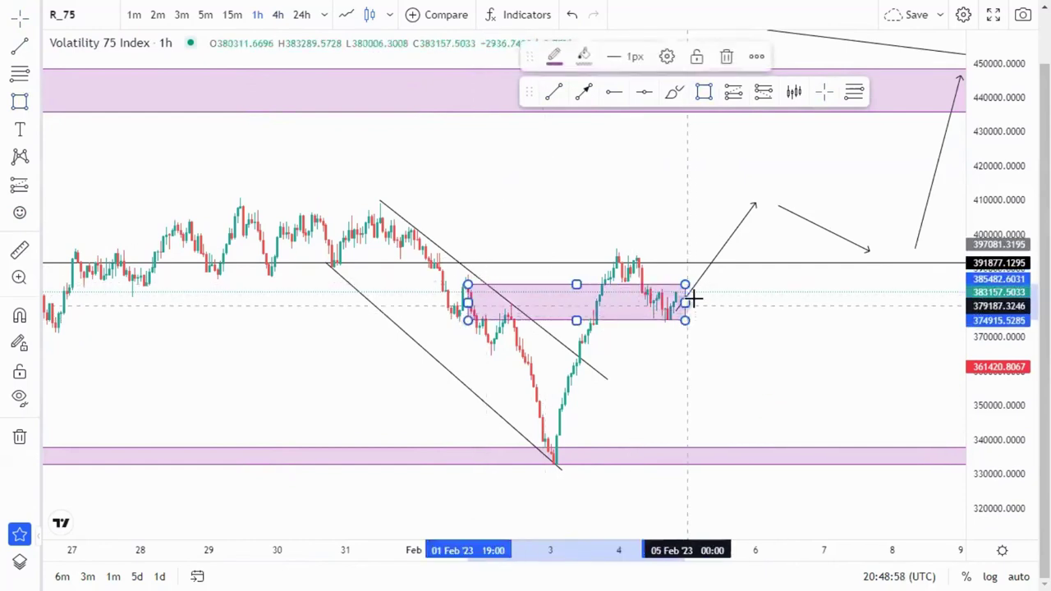
drag(688, 285, 687, 326)
drag(756, 345, 897, 335)
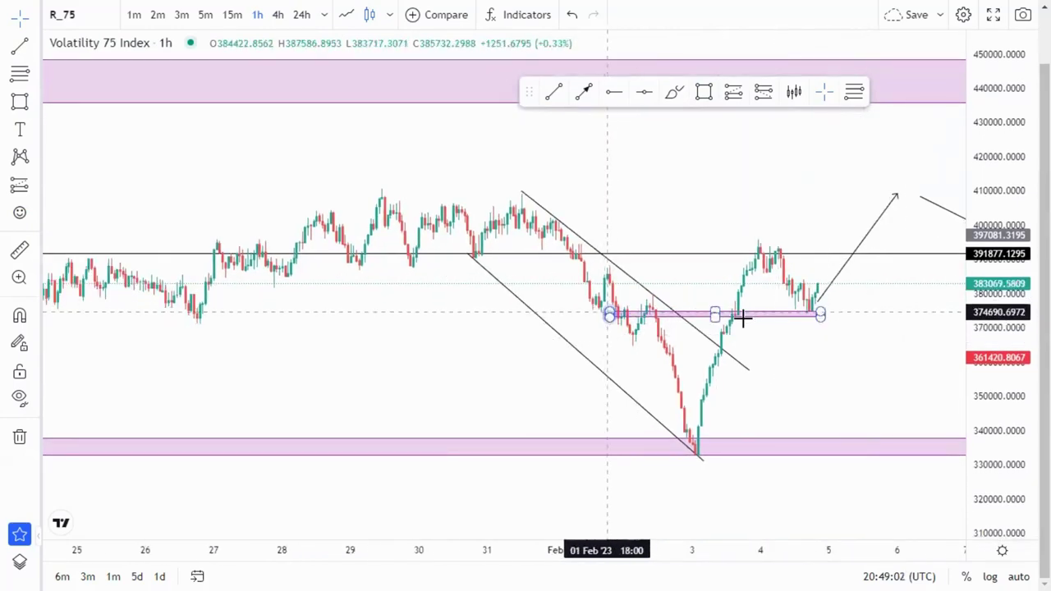
- Place a long position at the current price with entry at about 383,460, stop at about 369,071 and target at about 436,056
drag(816, 349, 675, 345)
scroll(722, 353, down, 3)
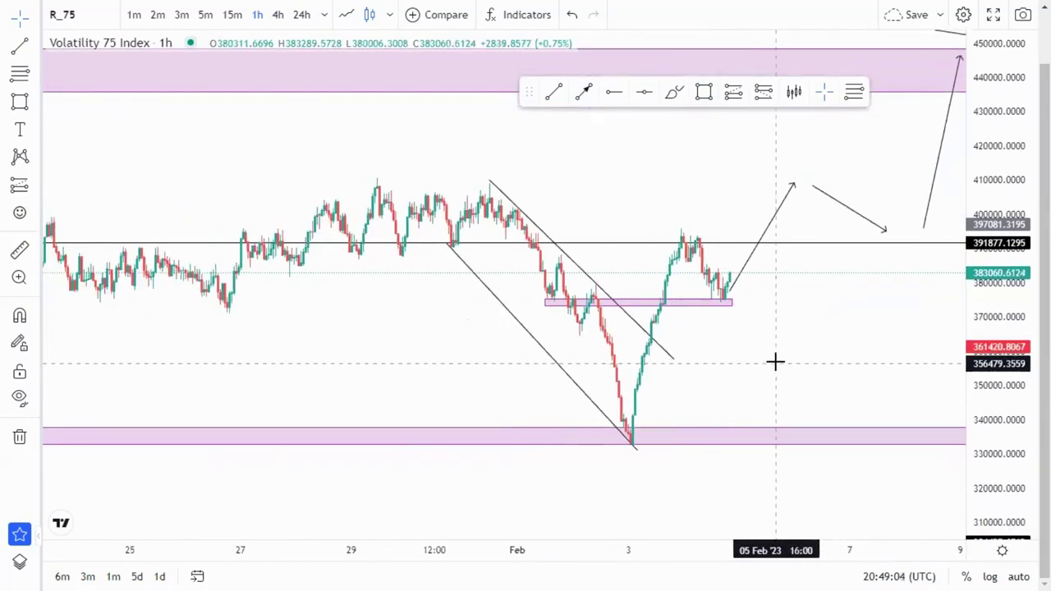
scroll(938, 310, down, 3)
scroll(953, 391, down, 5)
scroll(732, 331, down, 2)
drag(824, 315, 662, 319)
scroll(692, 342, down, 3)
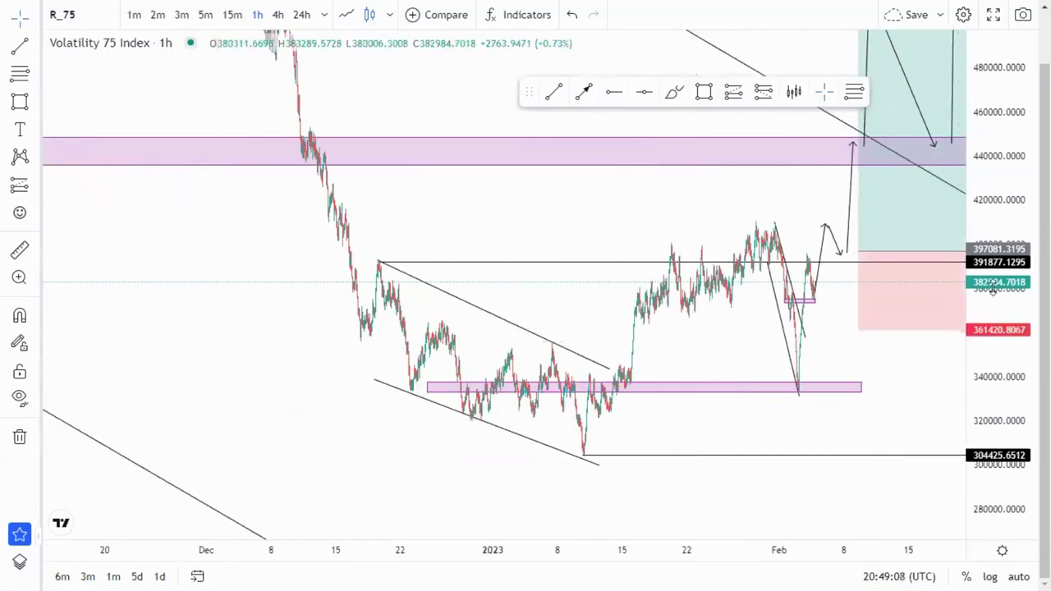
scroll(670, 237, up, 4)
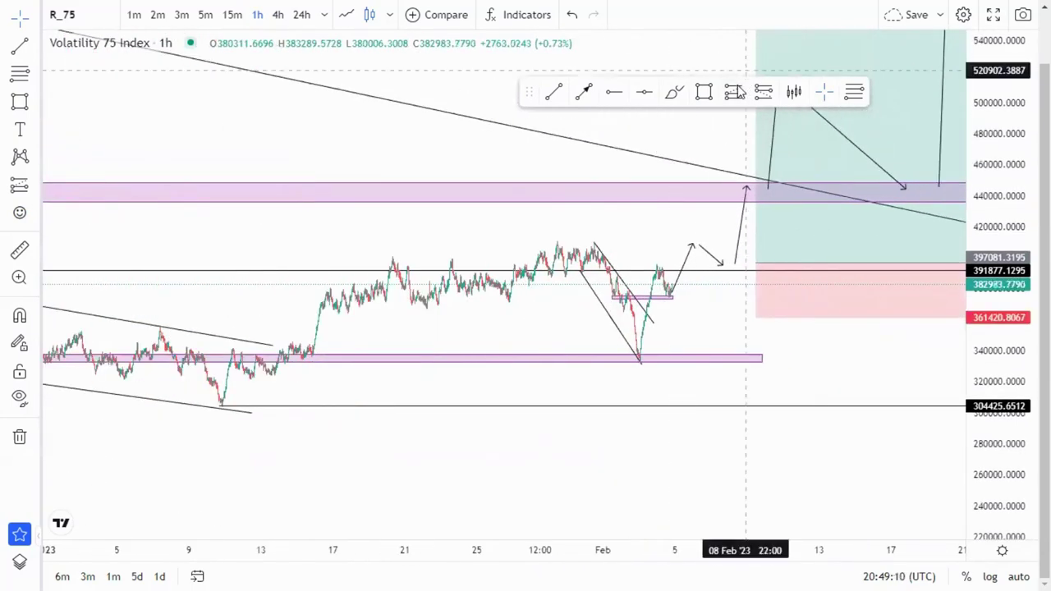
click(674, 271)
drag(672, 316, 671, 305)
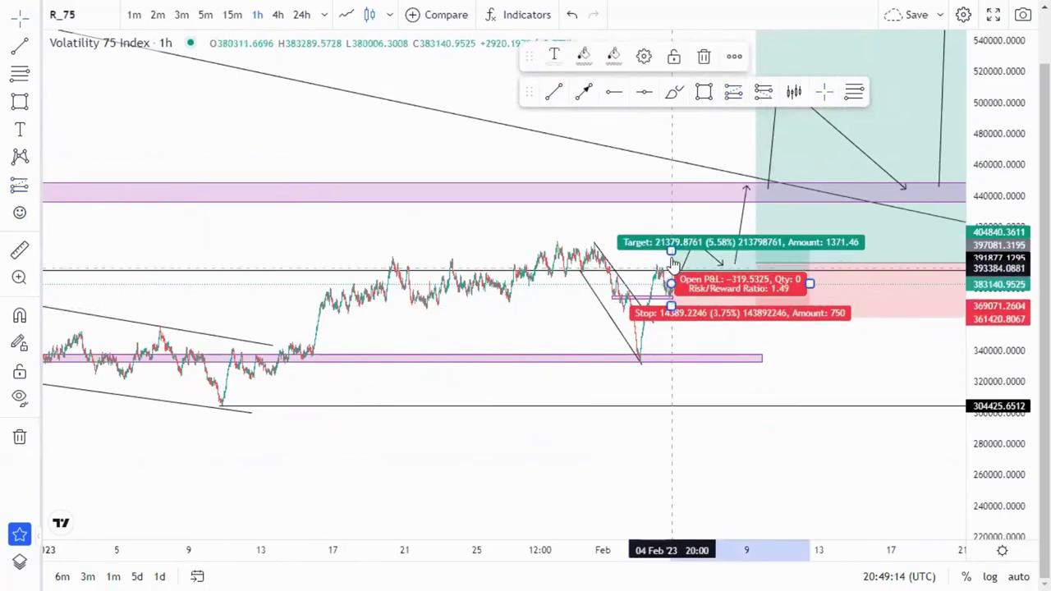
drag(670, 230, 669, 205)
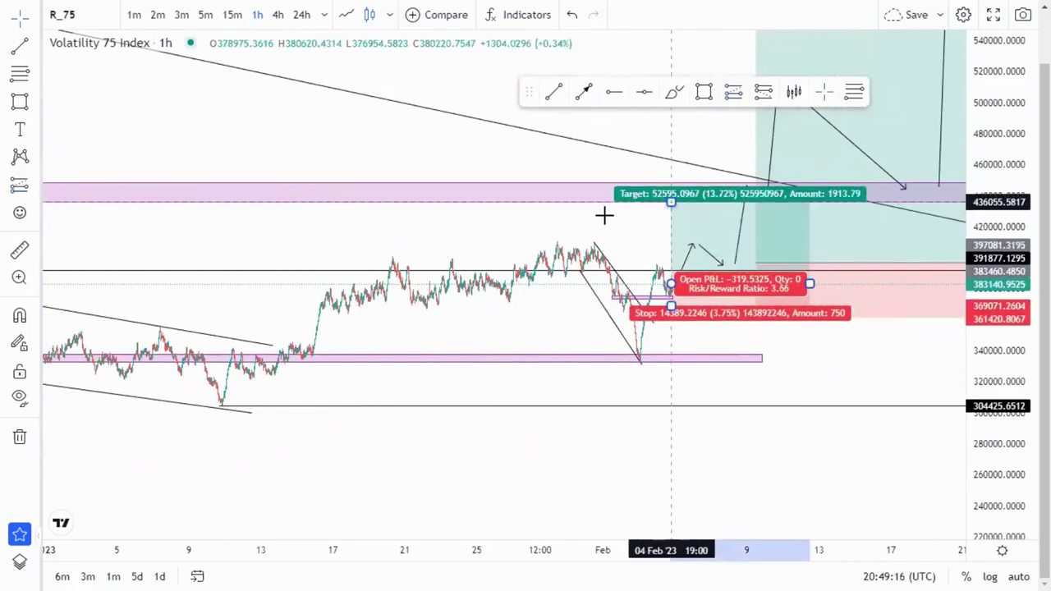
click(672, 204)
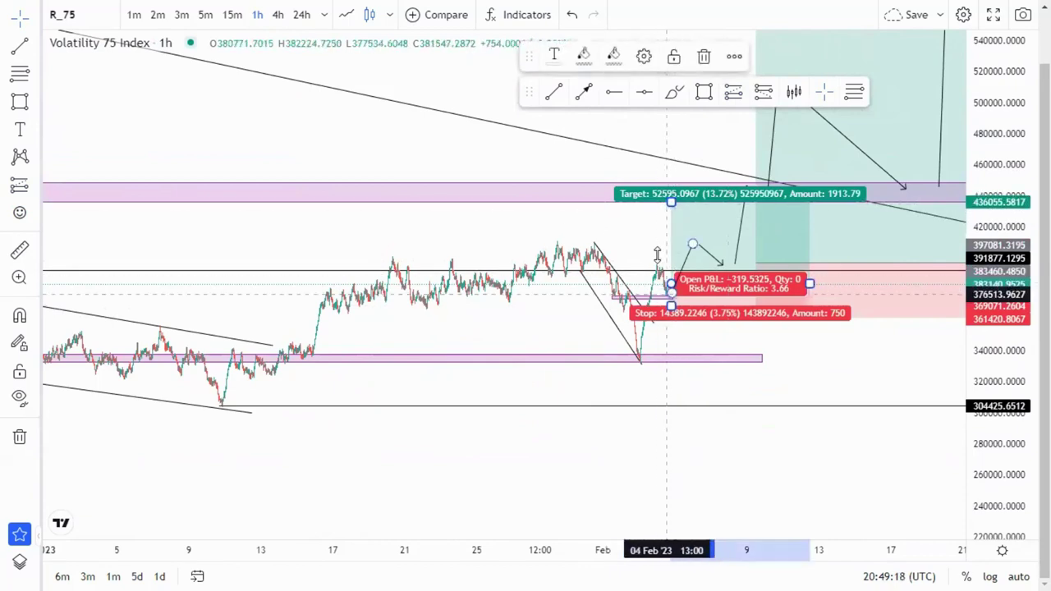
- Delete the earlier, larger long position with its entry at about 397,081
drag(599, 230, 536, 239)
click(793, 251)
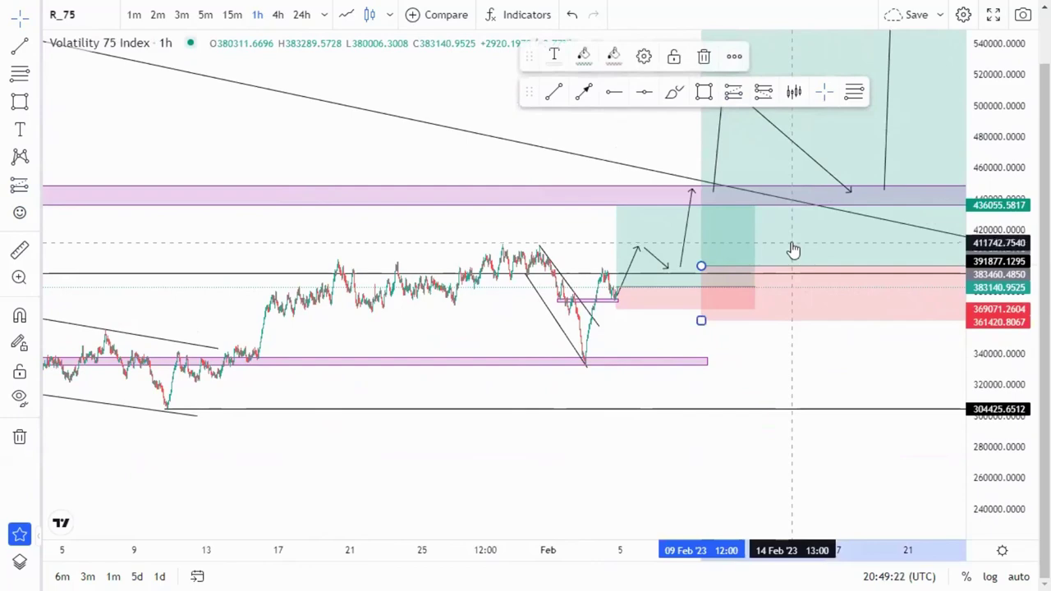
key(Delete)
- Draw a rising trendline over the highs from about 366,574 on 26 December 2022 to about 433,875 on 10 February 2023
scroll(797, 329, down, 6)
drag(1016, 186, 968, 372)
drag(761, 408, 733, 437)
drag(750, 202, 700, 190)
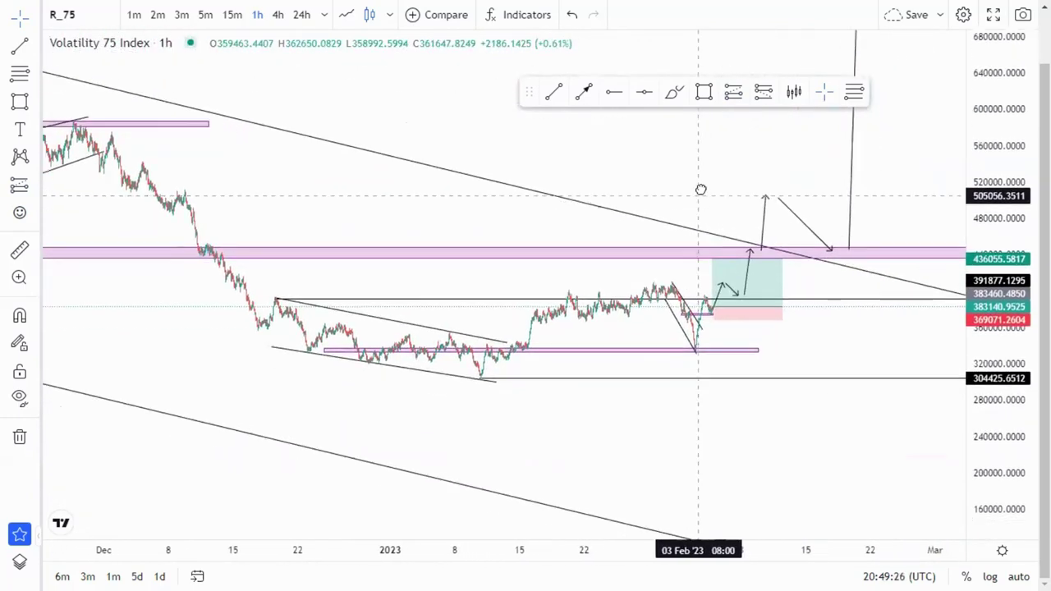
scroll(929, 401, up, 4)
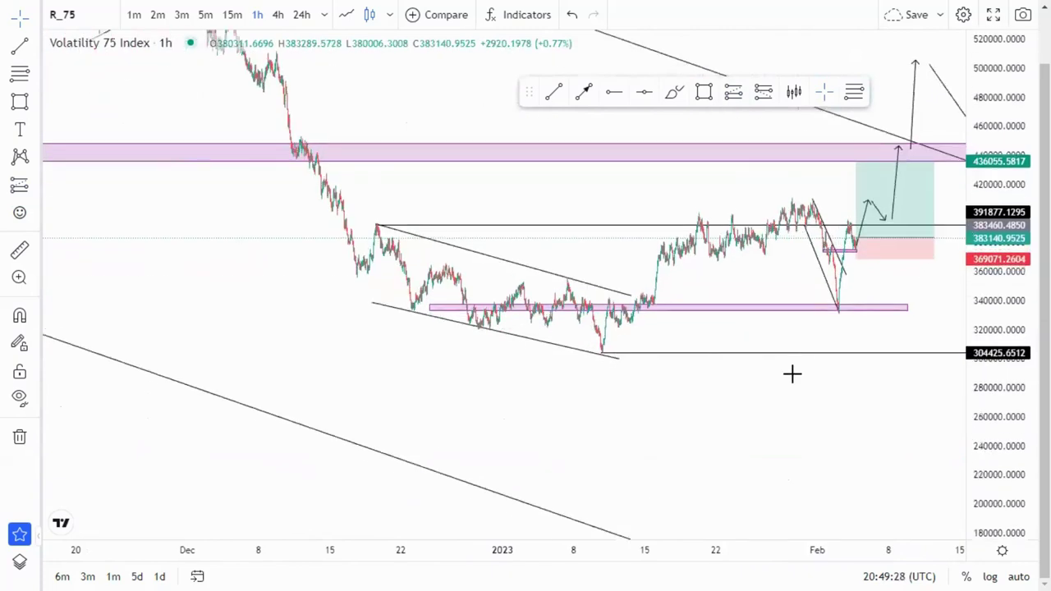
scroll(792, 374, up, 1)
drag(640, 411, 647, 422)
click(560, 93)
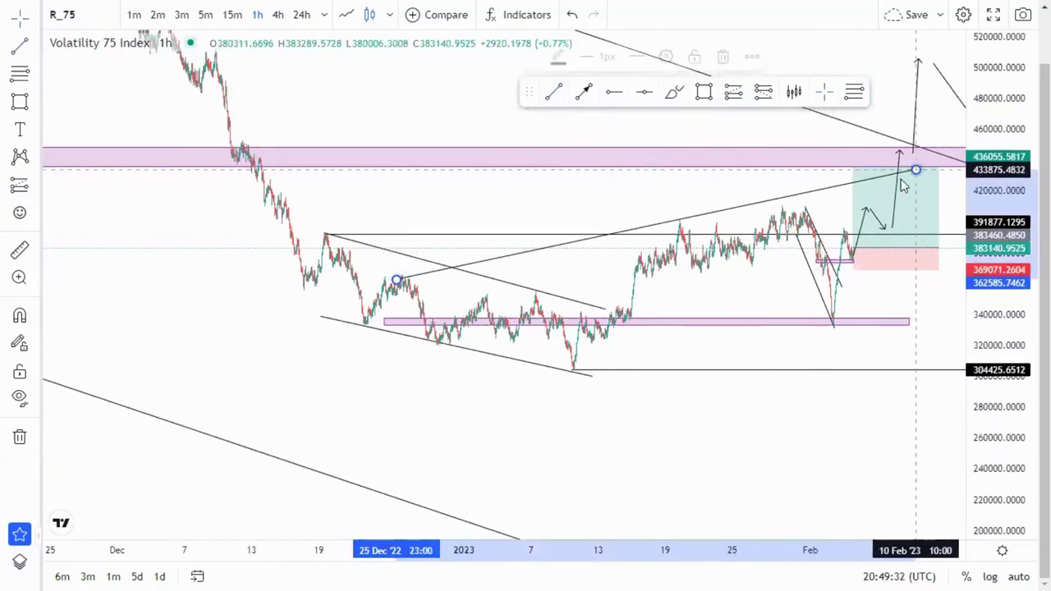
drag(781, 408, 781, 380)
drag(397, 250, 402, 245)
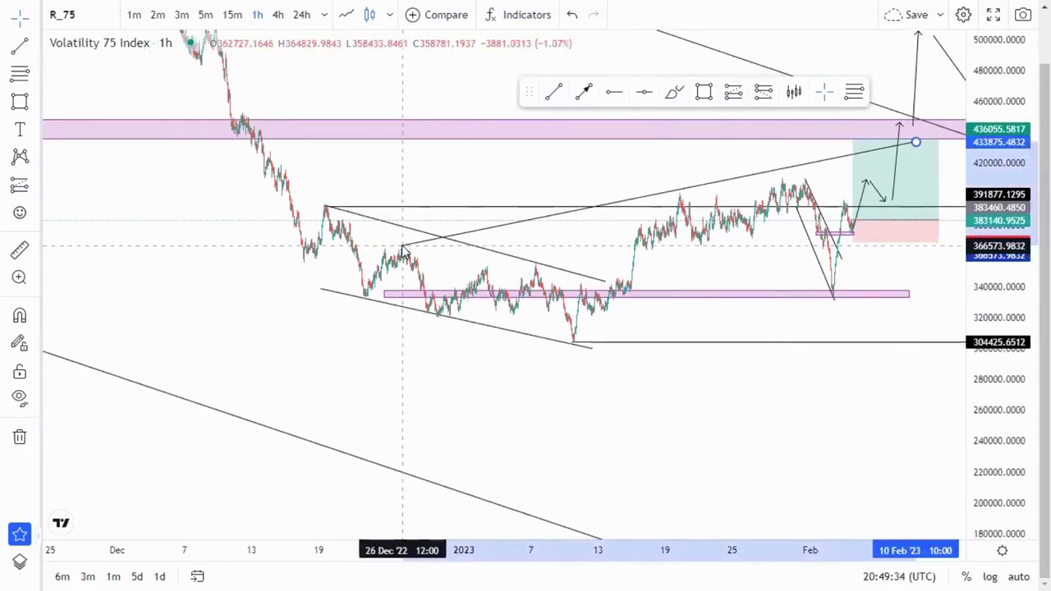
- Draw a rising trendline from about 303,261 at the 10 January low through the 3 February low
click(552, 94)
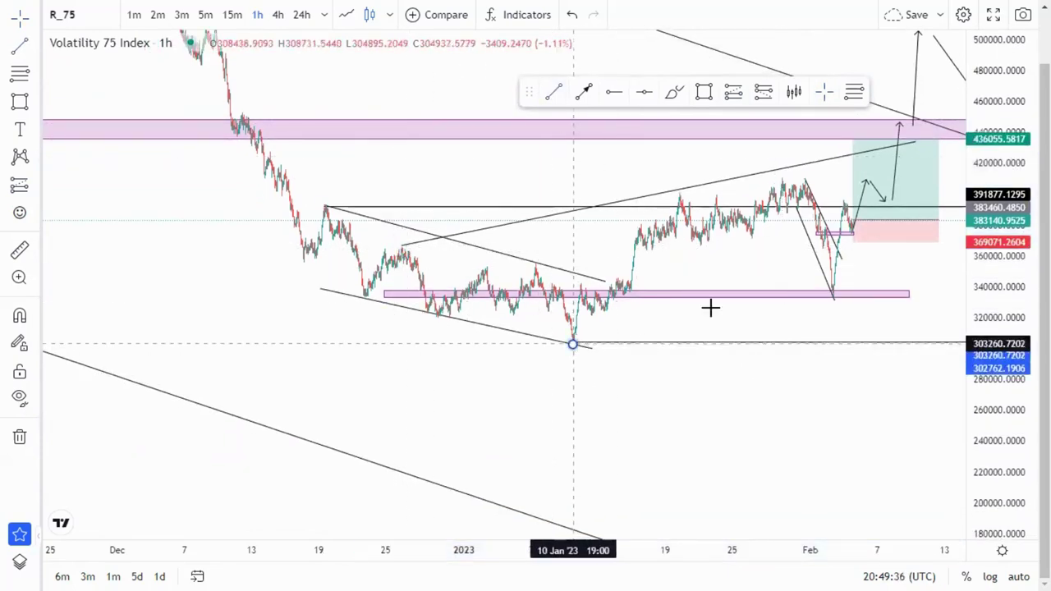
drag(710, 307, 908, 287)
click(927, 281)
- Adjust the long position's target to about 435,154 and extend the position and the upper rising trendline to about 12 February
drag(795, 448, 715, 501)
scroll(708, 376, up, 1)
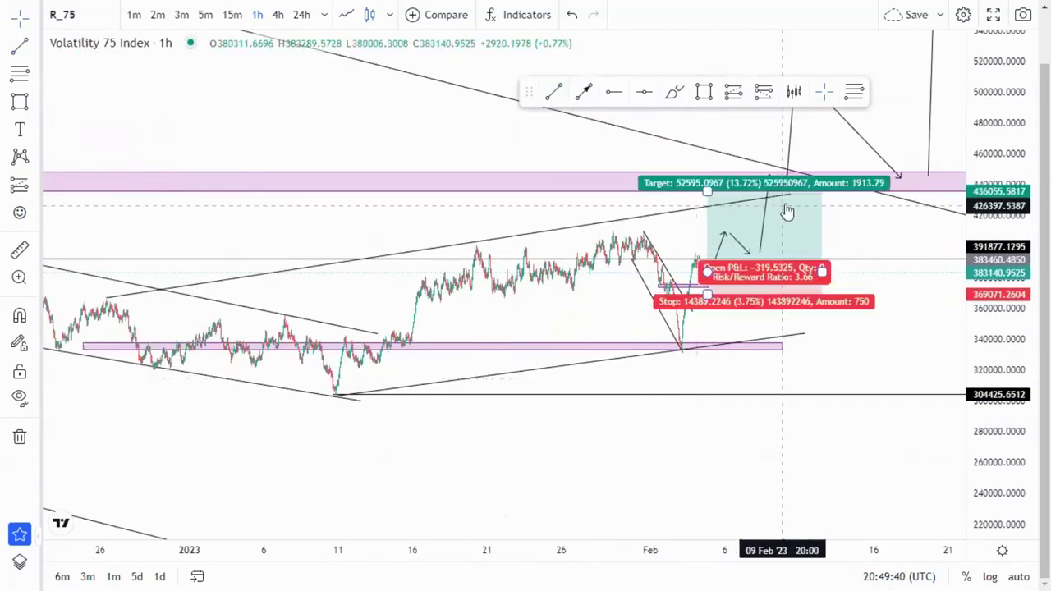
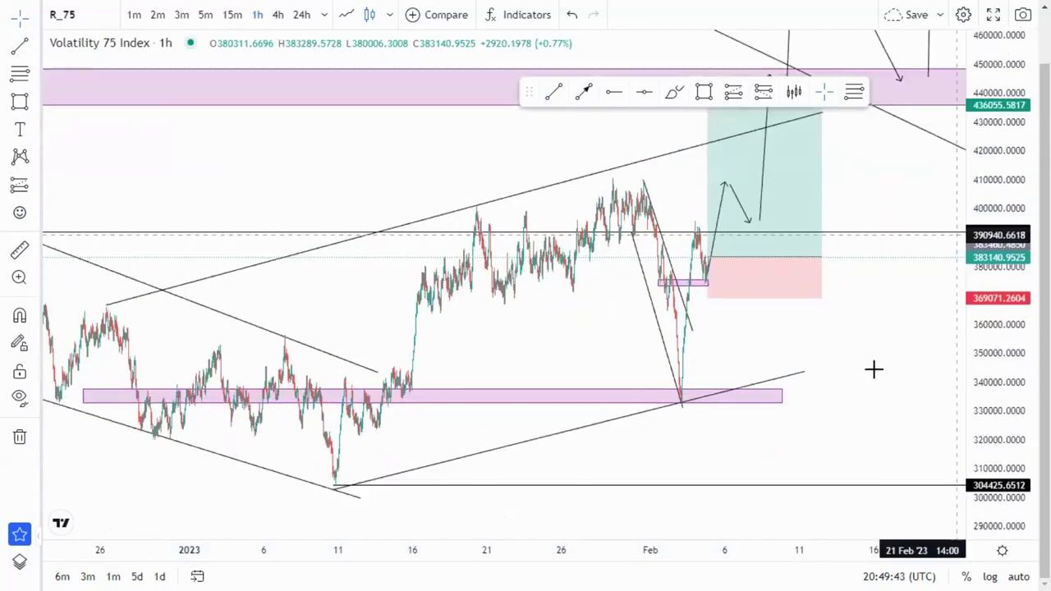
scroll(941, 360, up, 5)
drag(594, 187, 591, 227)
mouse_move(617, 153)
mouse_down()
mouse_move(622, 186)
mouse_move(623, 154)
mouse_up()
scroll(641, 172, down, 3)
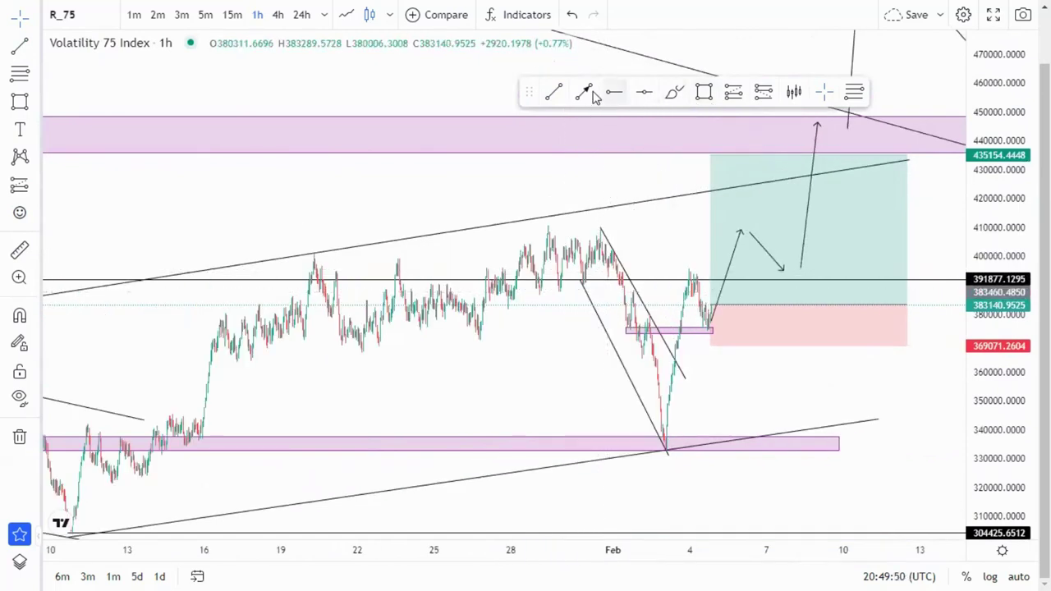
- Replace the first projection arrow with one rising from about 381,618 to about 423,968 at the upper rising trendline
drag(715, 309, 742, 188)
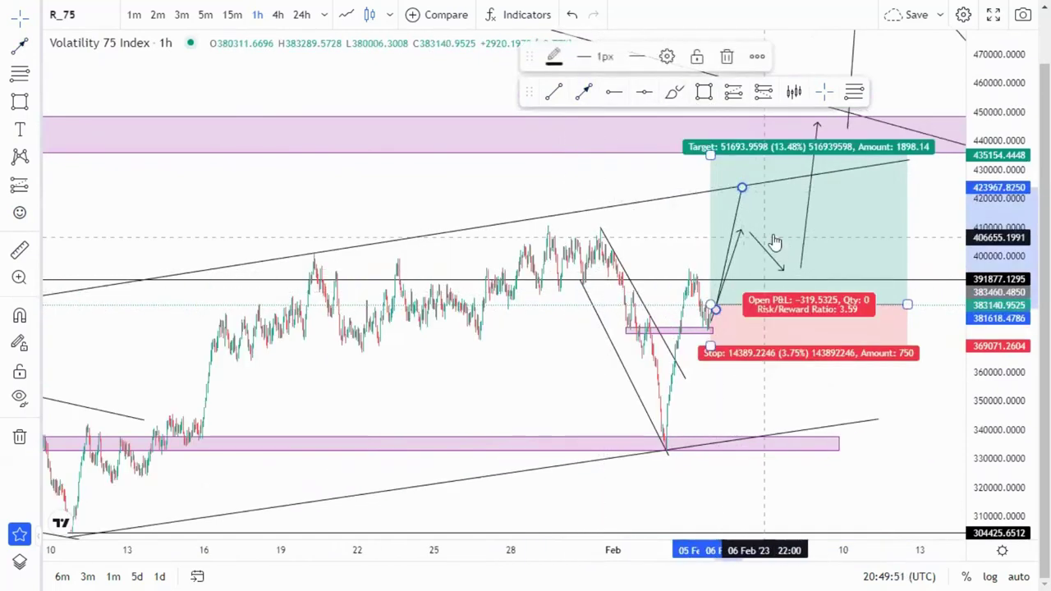
click(666, 246)
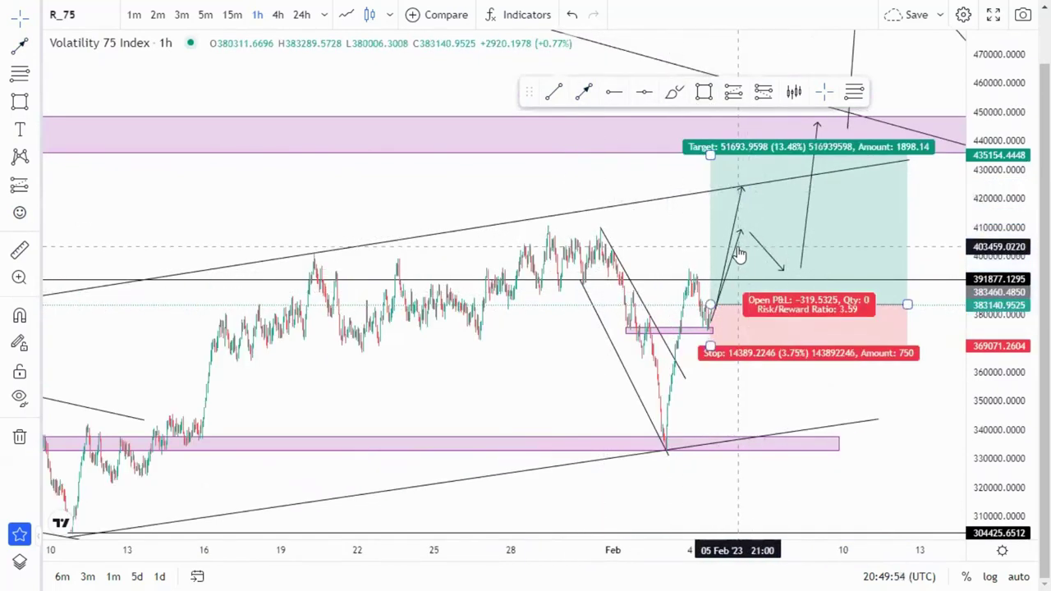
click(742, 233)
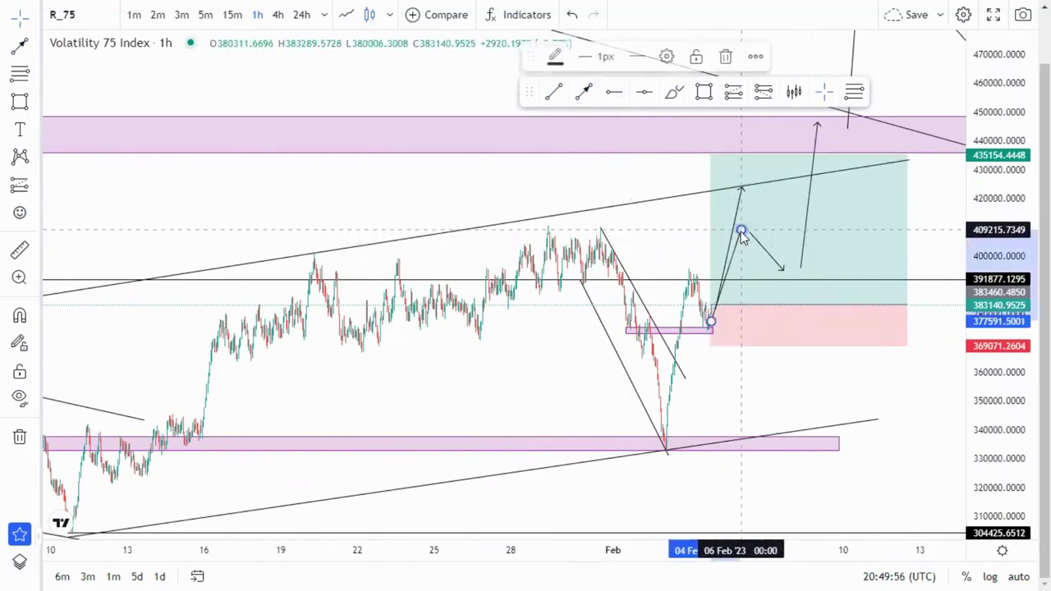
click(761, 253)
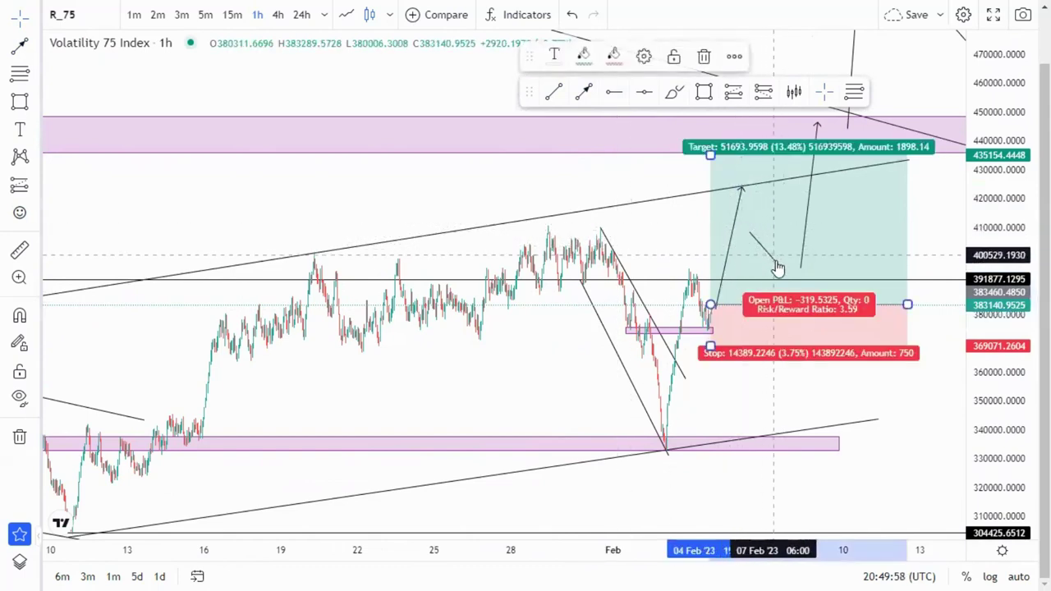
click(665, 219)
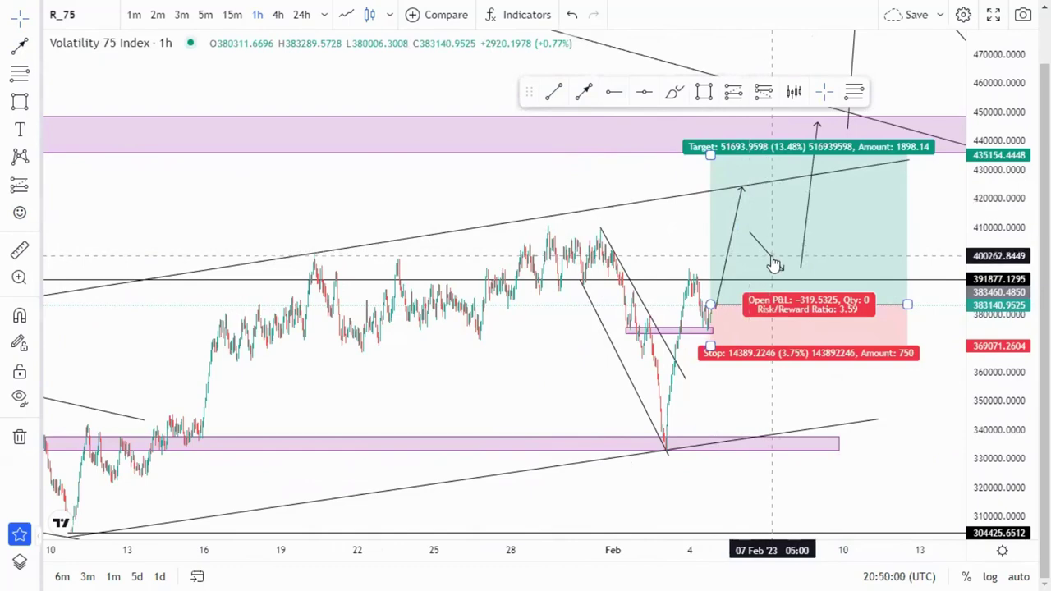
scroll(695, 224, down, 2)
scroll(694, 224, down, 5)
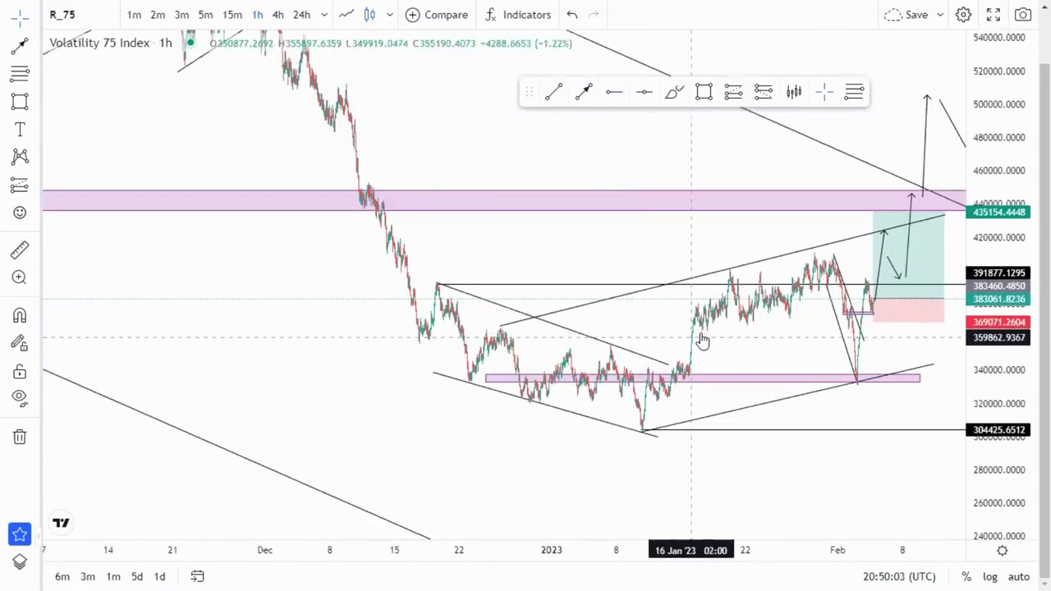
scroll(750, 327, right, 3)
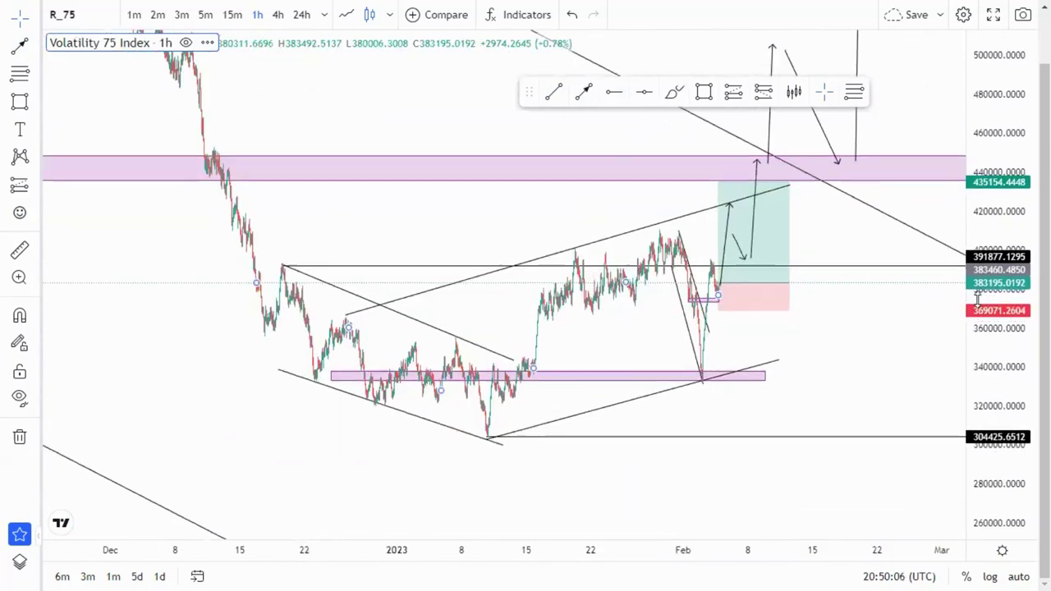
scroll(793, 397, up, 5)
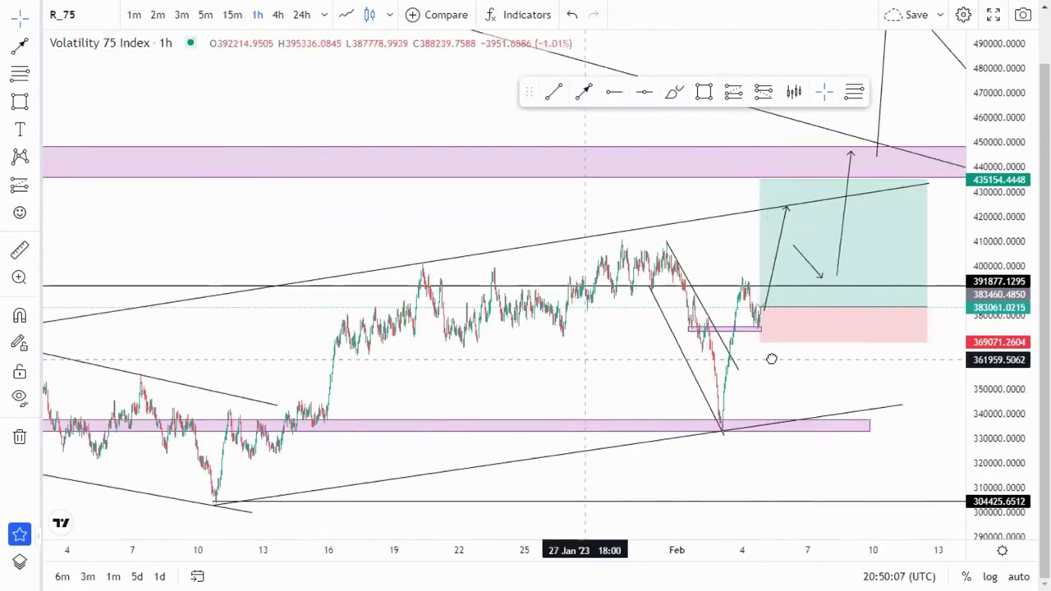
scroll(948, 481, up, 5)
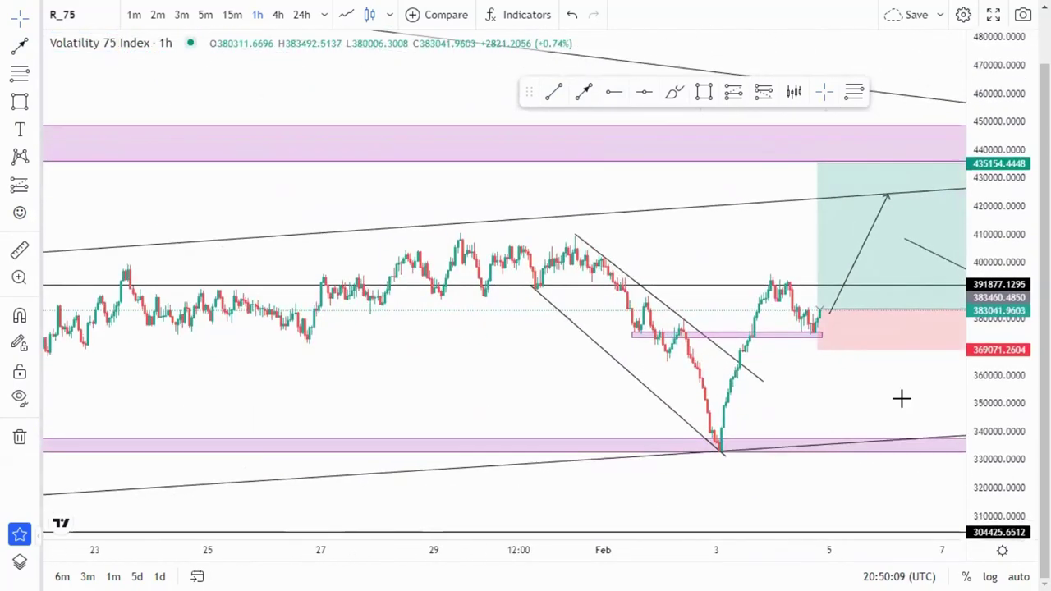
- Draw a short falling trendline over the 4 February pullback highs, from about 394,861 to about 378,325
drag(688, 442, 592, 247)
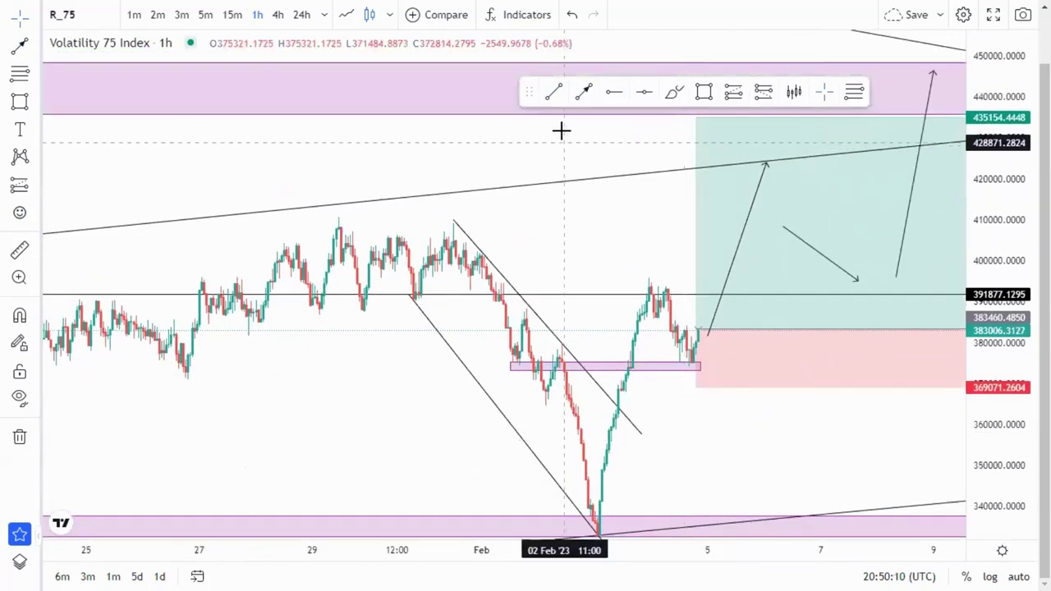
double_click(700, 351)
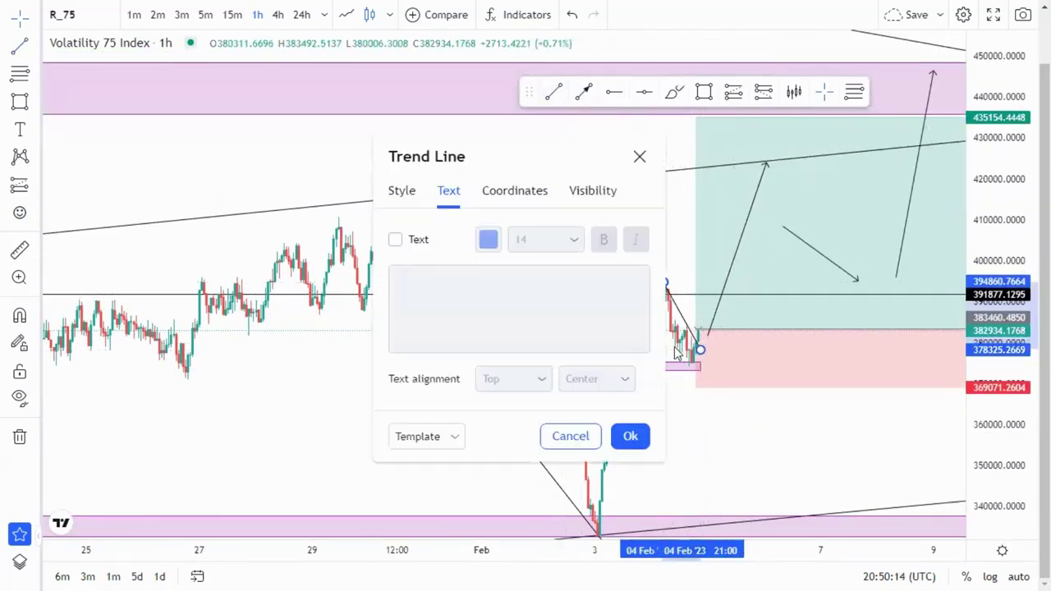
click(571, 436)
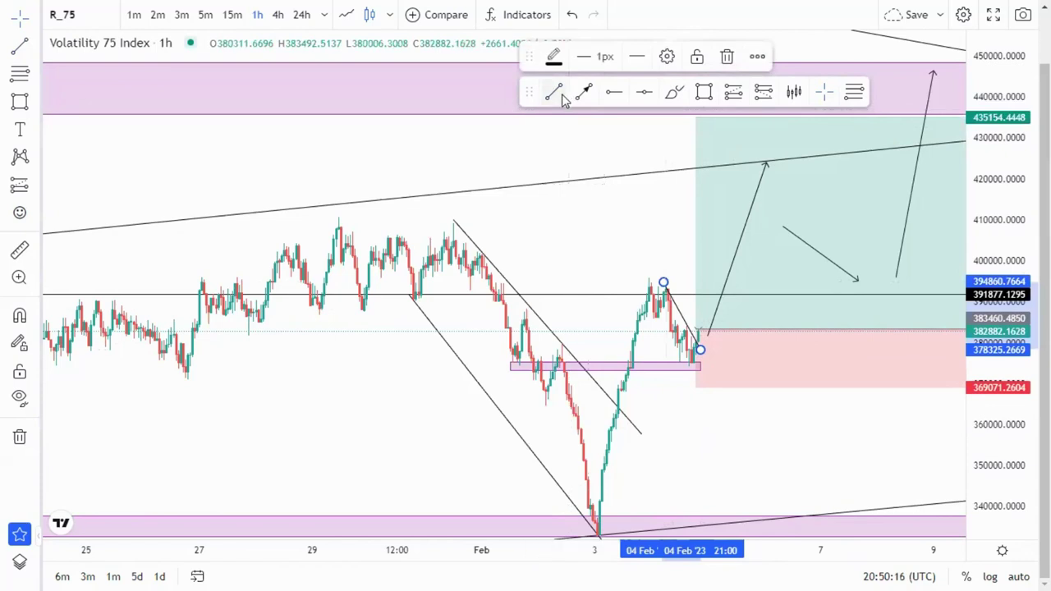
- Draw a falling trendline under the 4 February pullback lows, from about 385,466 to about 372,124
click(563, 99)
click(655, 321)
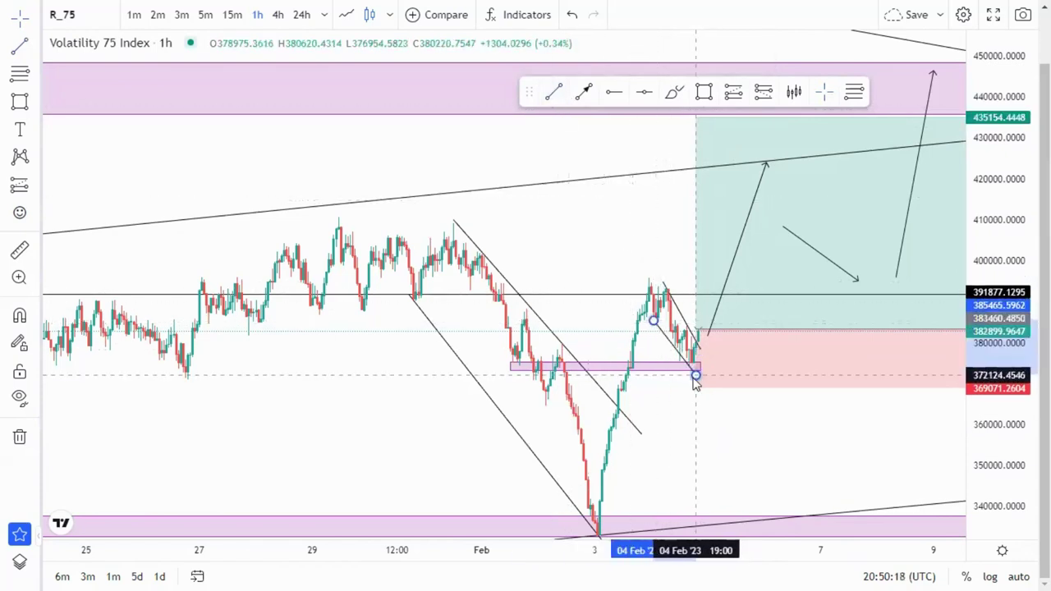
click(696, 376)
- Trace a freehand Brush path from the 3 February low through the pullback up to the upper rising trendline, and undo it
click(679, 257)
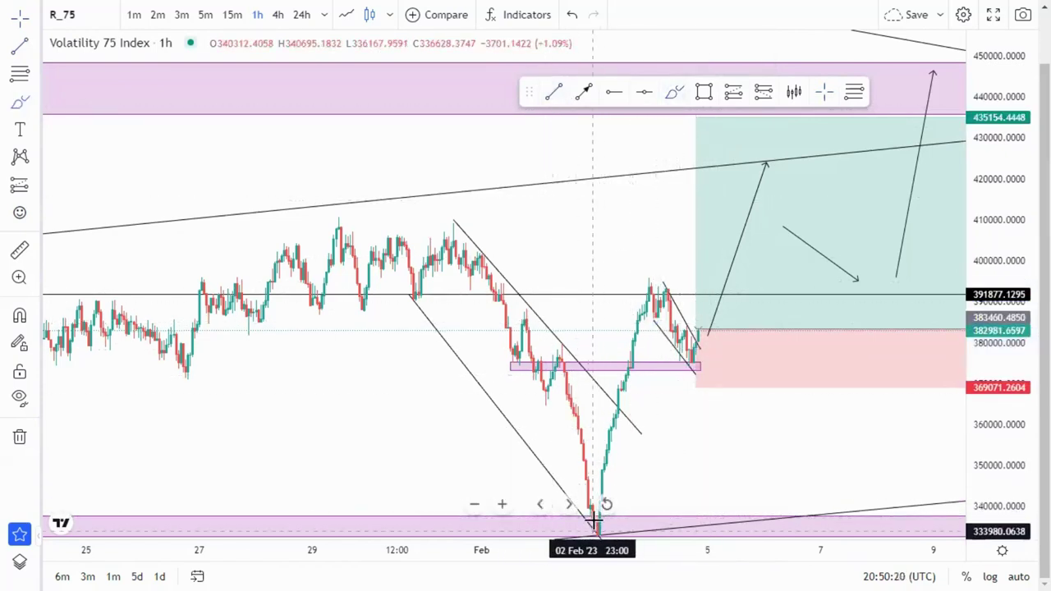
drag(593, 526, 626, 341)
drag(692, 358, 737, 168)
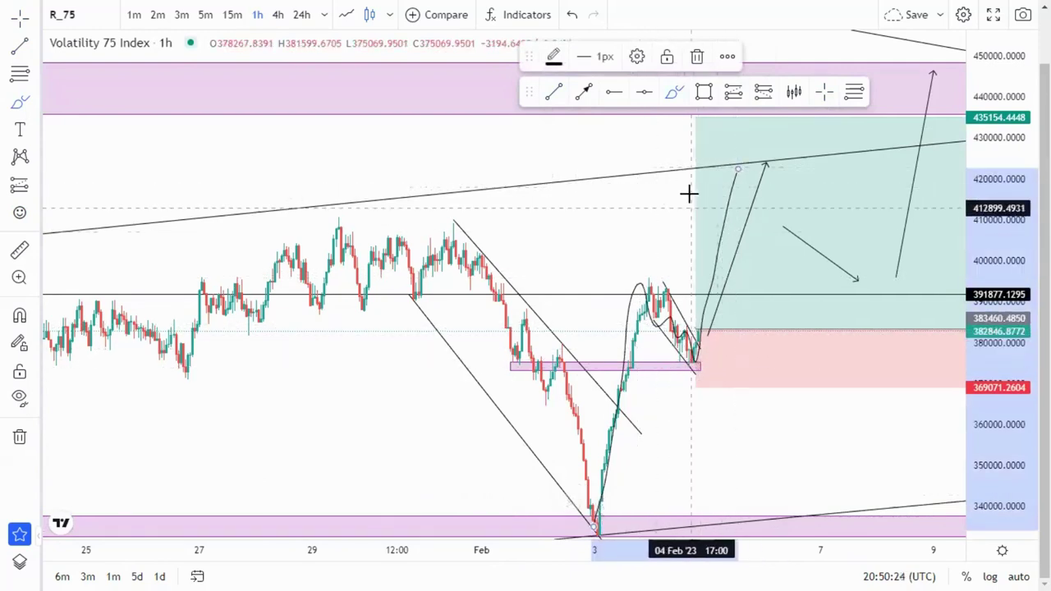
click(572, 17)
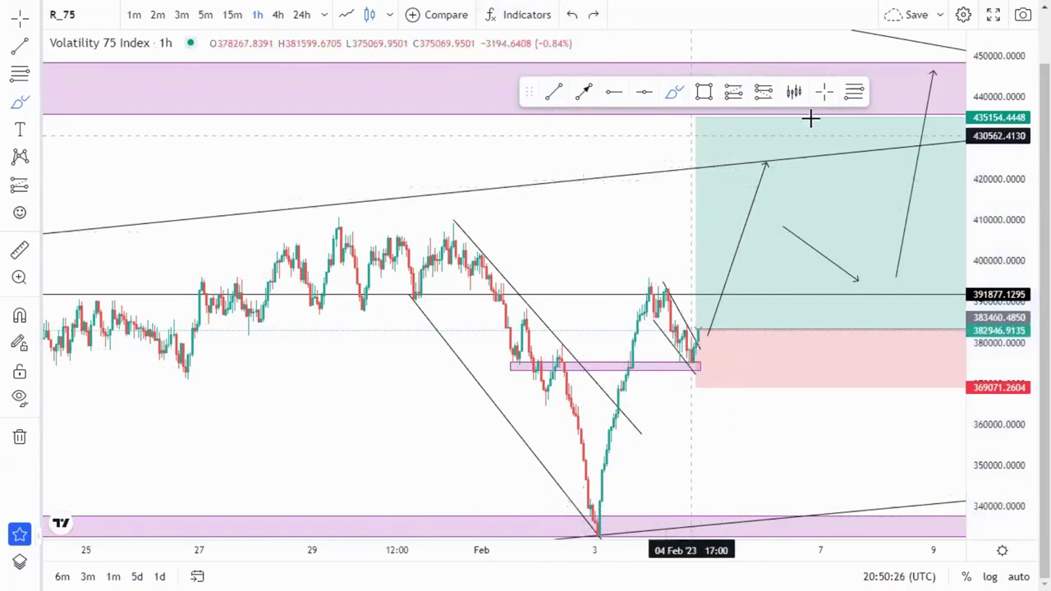
- Examine the hourly price structure between the rising trendlines, together with the small falling channel and the long position
scroll(638, 236, down, 3)
drag(980, 201, 857, 298)
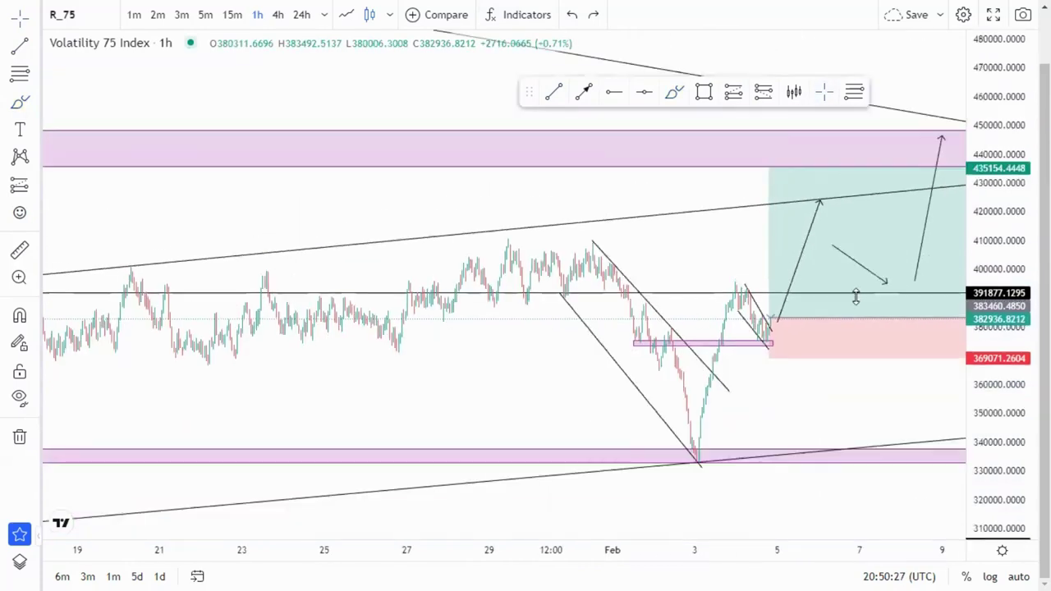
scroll(856, 296, down, 7)
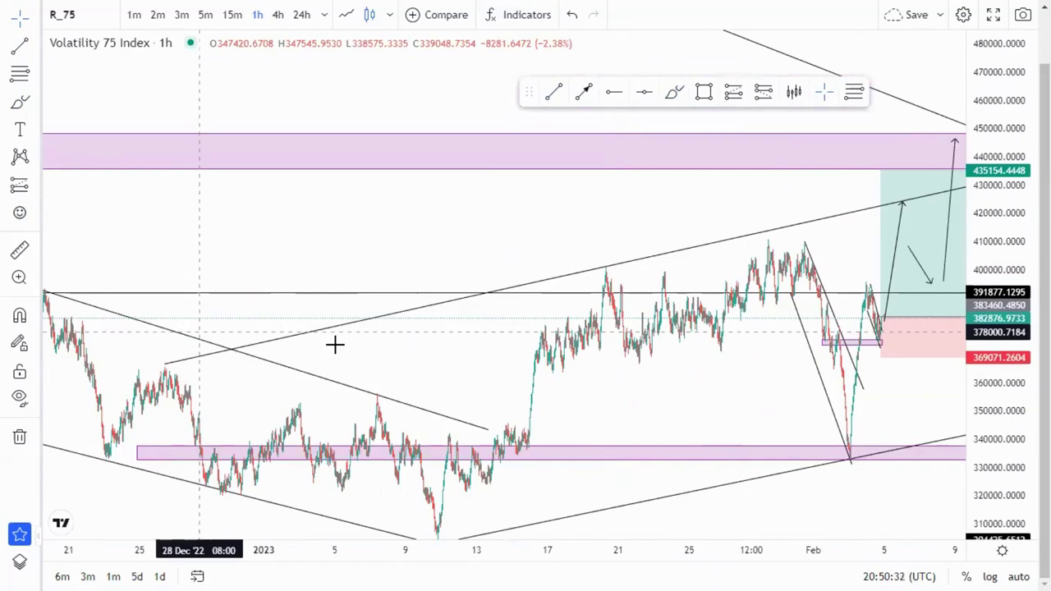
scroll(661, 364, up, 5)
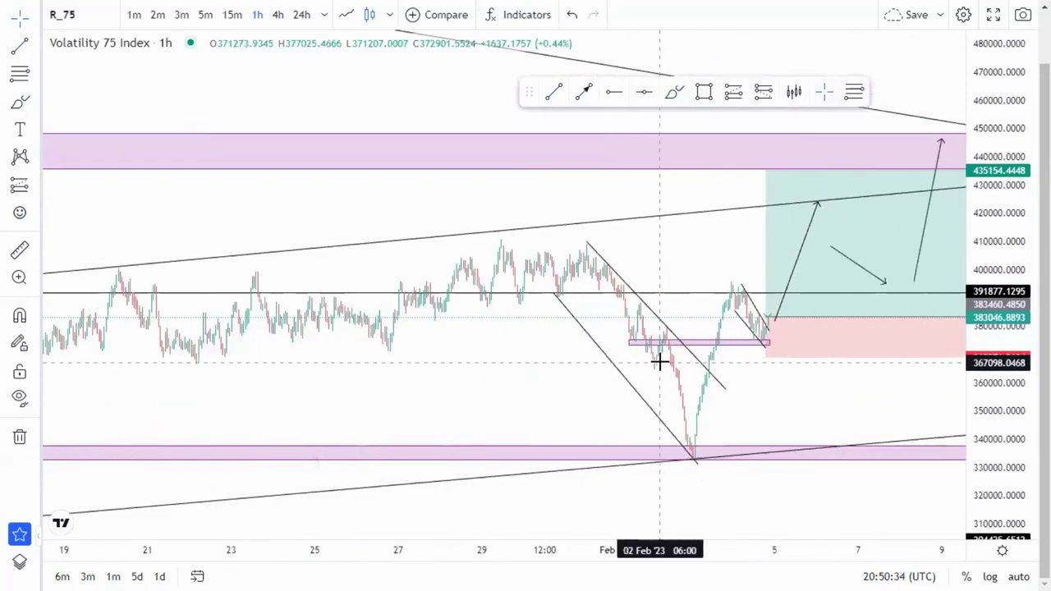
scroll(537, 489, up, 3)
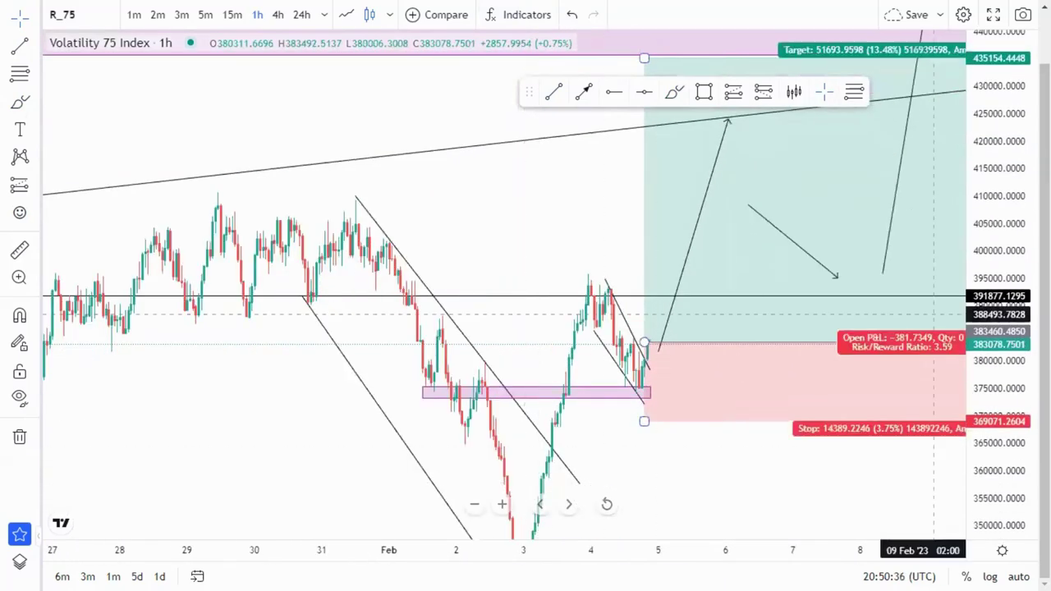
drag(1003, 207, 932, 381)
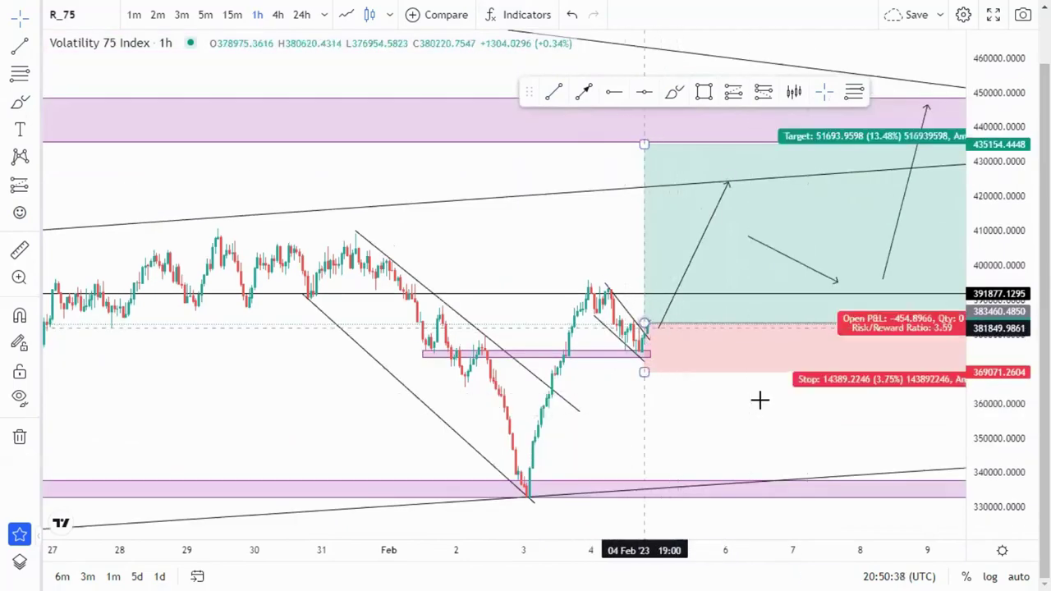
scroll(676, 346, down, 1)
scroll(399, 120, down, 5)
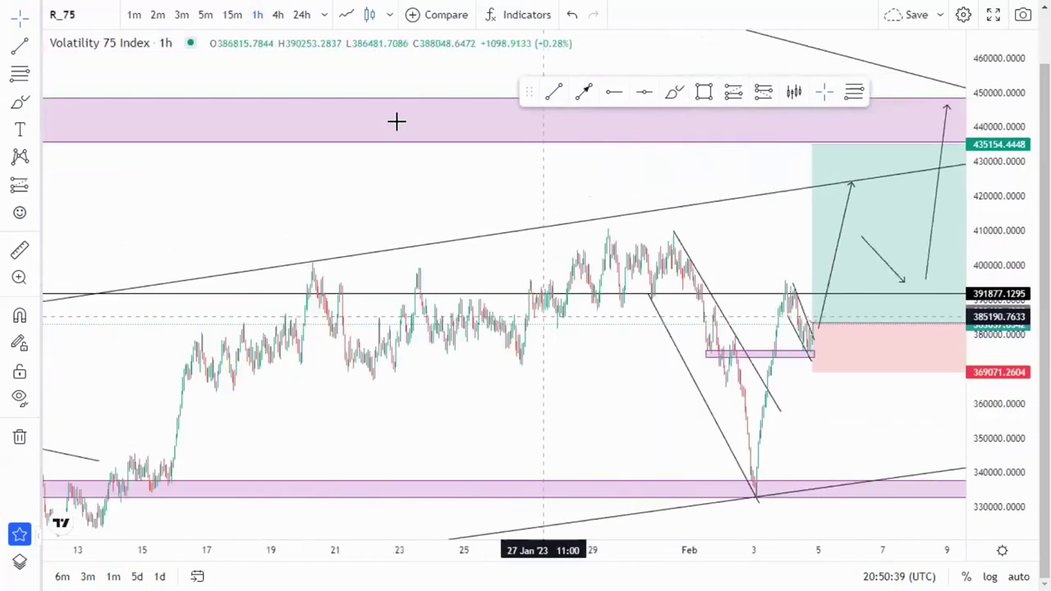
- Examine the whole projected bullish path against the long-term falling trendline and the upper zone, from December through March
drag(989, 331, 984, 440)
drag(648, 248, 390, 305)
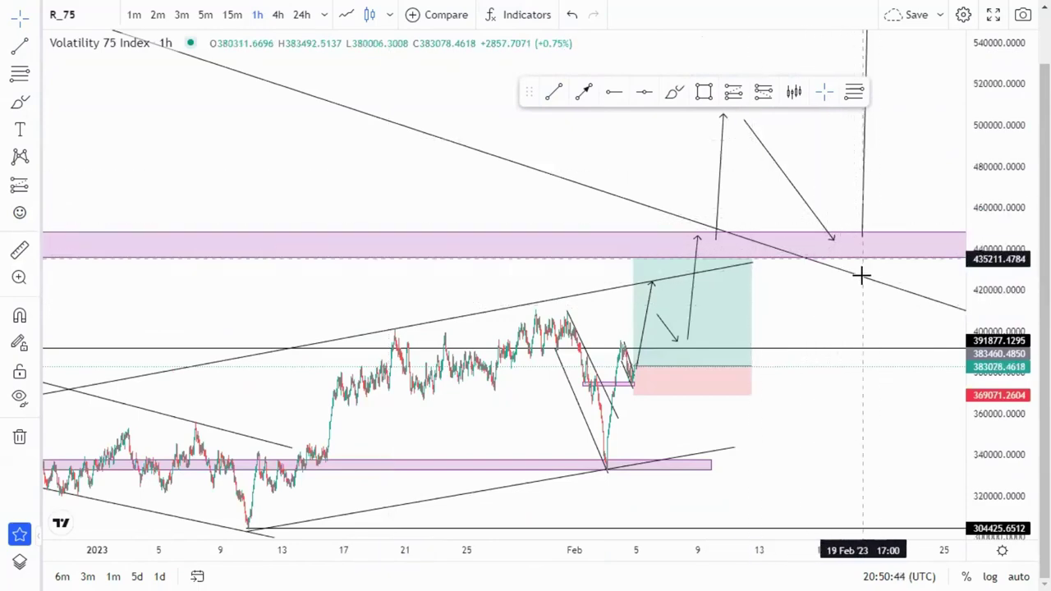
scroll(896, 274, down, 3)
drag(983, 287, 982, 391)
drag(892, 375, 794, 400)
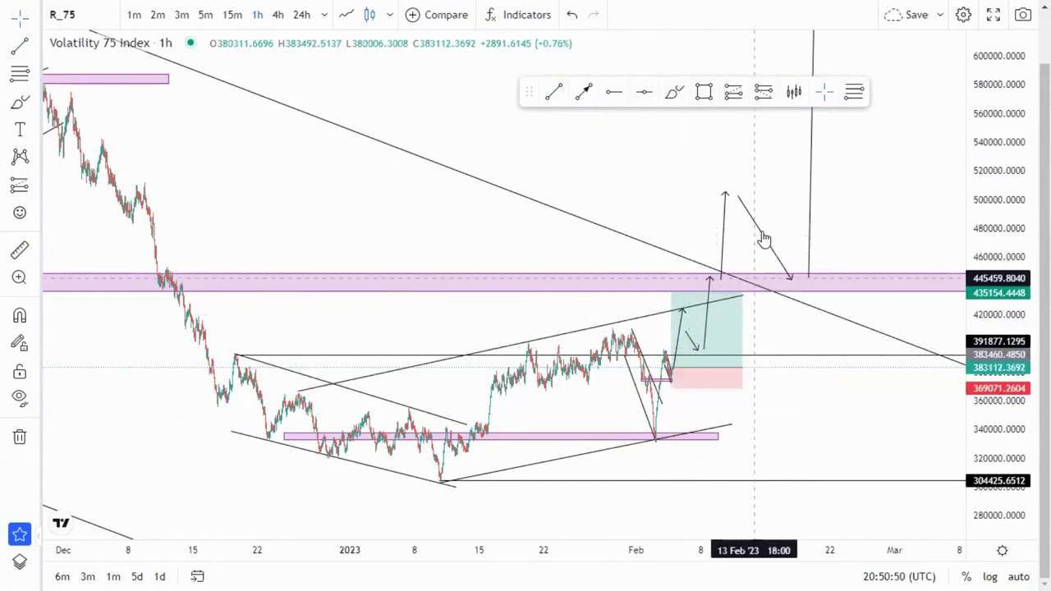
drag(880, 199, 849, 307)
drag(995, 172, 986, 376)
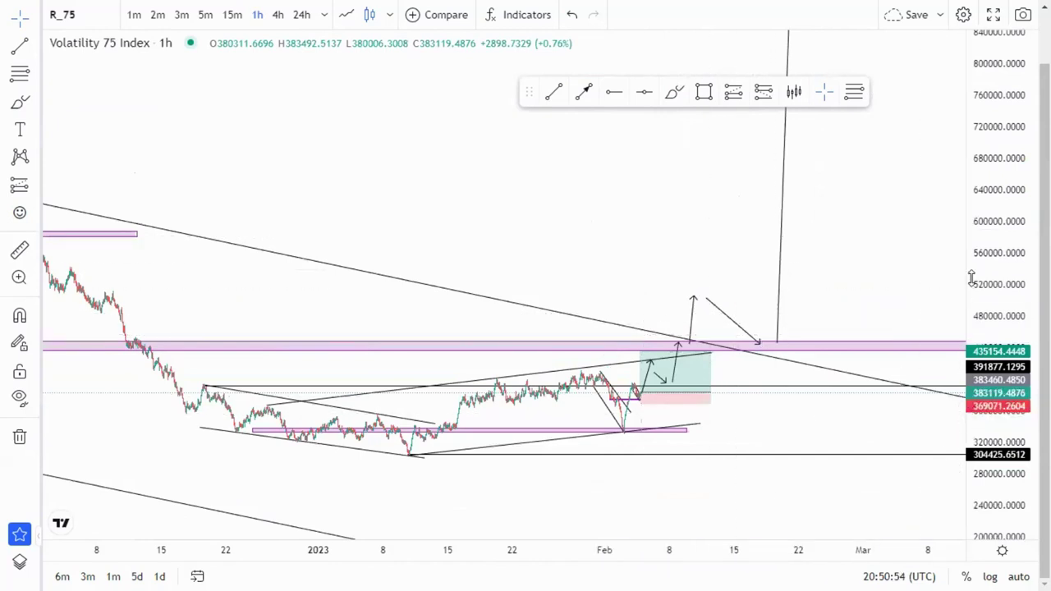